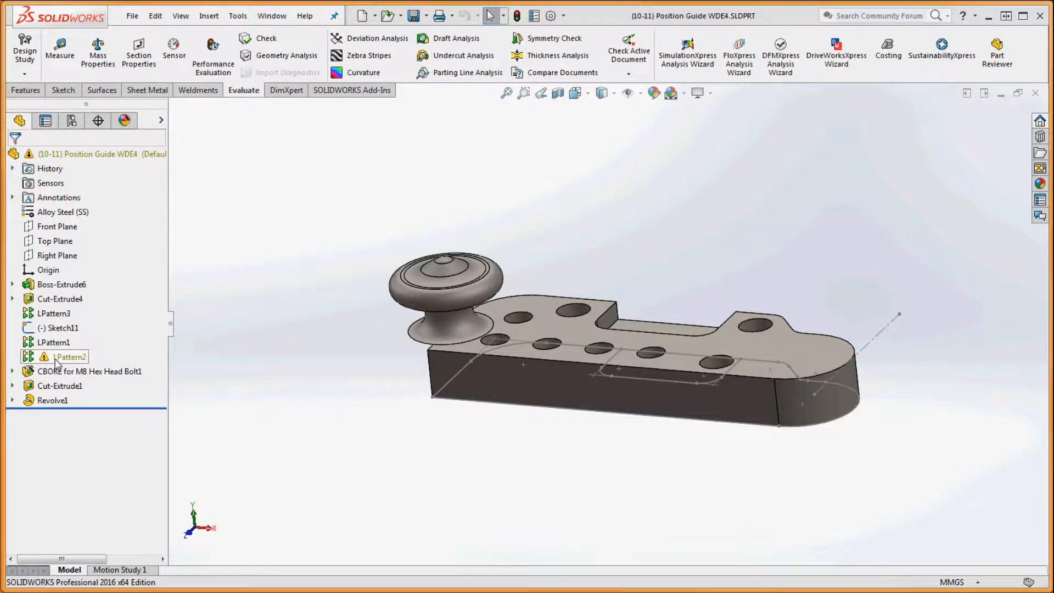
Roll the model back to just after LPattern1 and redefine its Direction 1 with the plate's short straight end edge, reversing the direction
mouse_move(57, 362)
drag(150, 409, 133, 349)
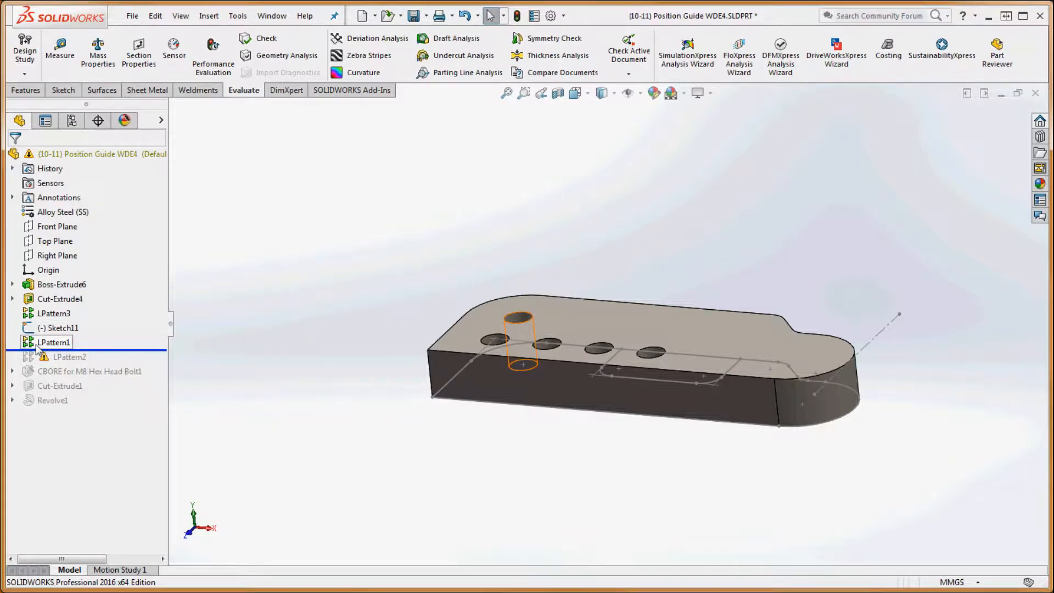
right_click(37, 344)
click(46, 308)
middle_drag(273, 296, 305, 346)
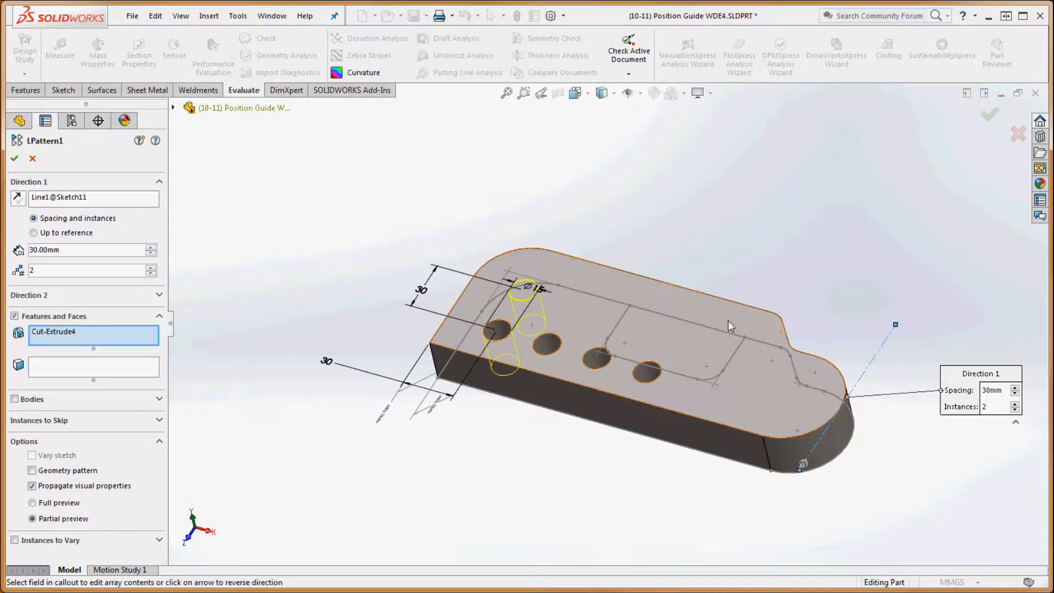
click(70, 198)
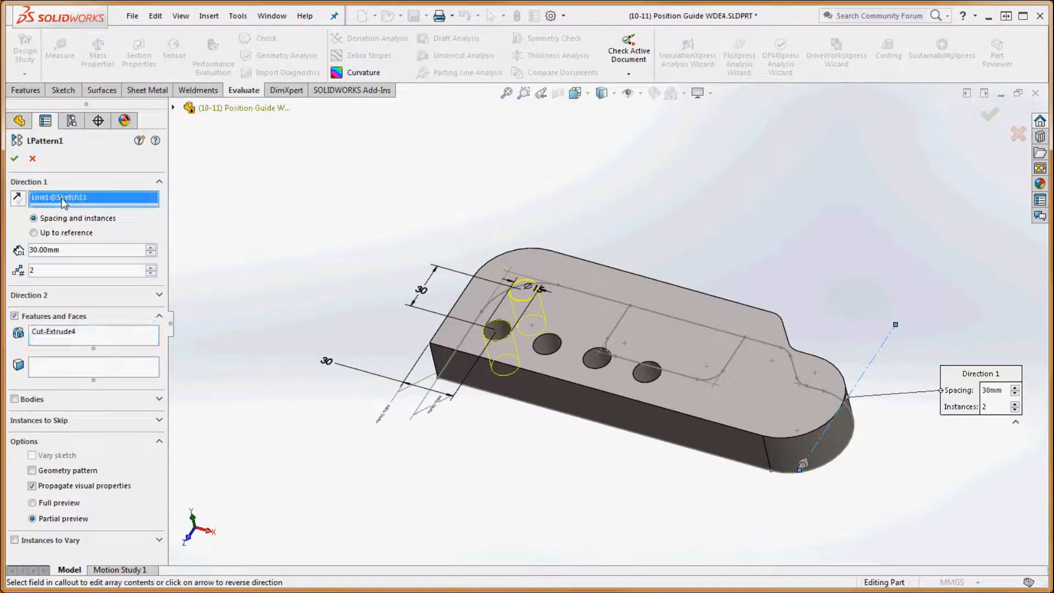
click(460, 299)
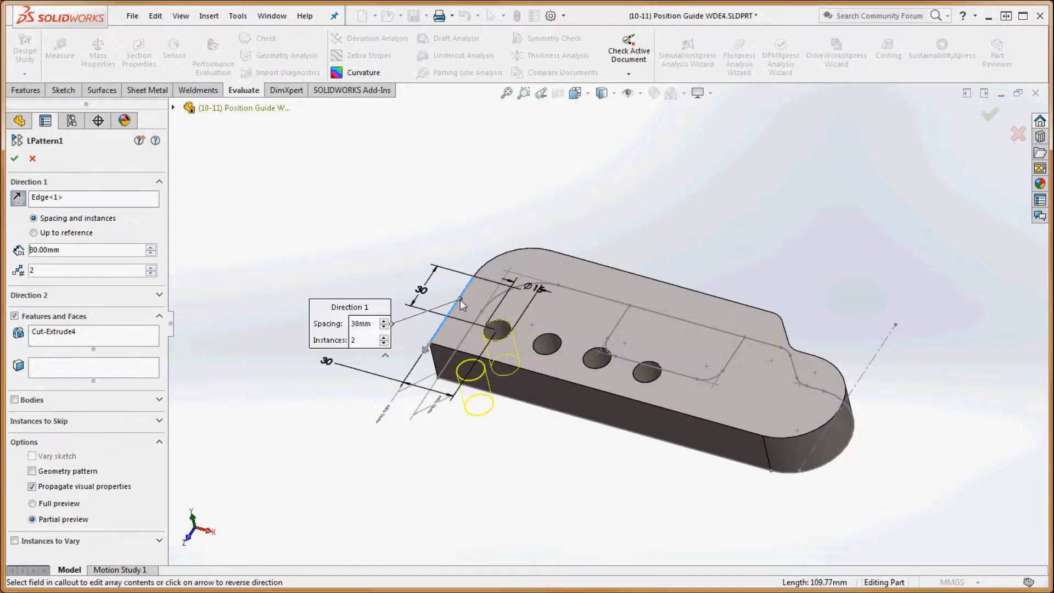
click(426, 354)
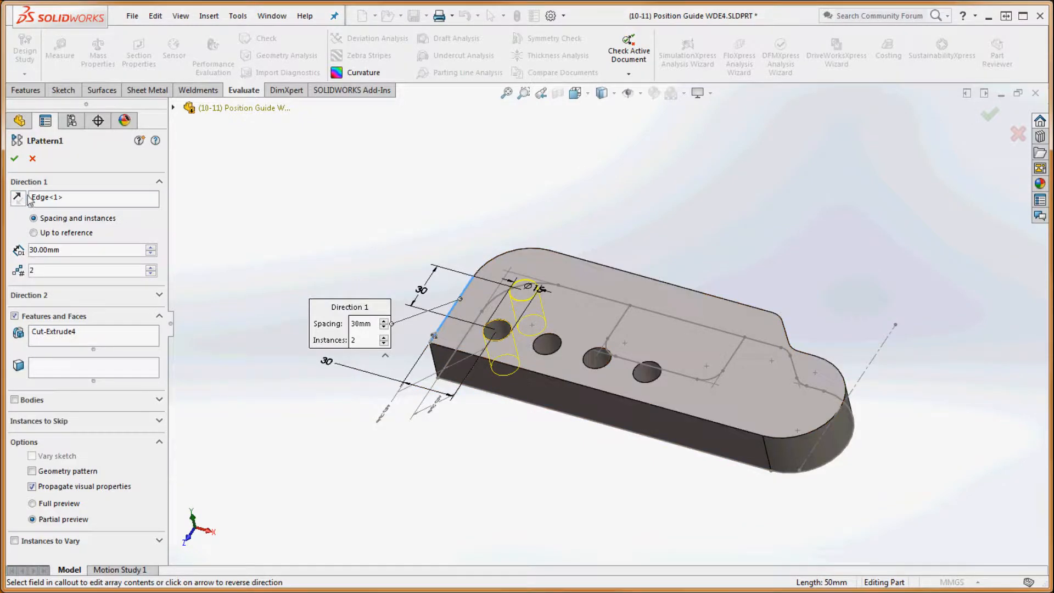
click(14, 158)
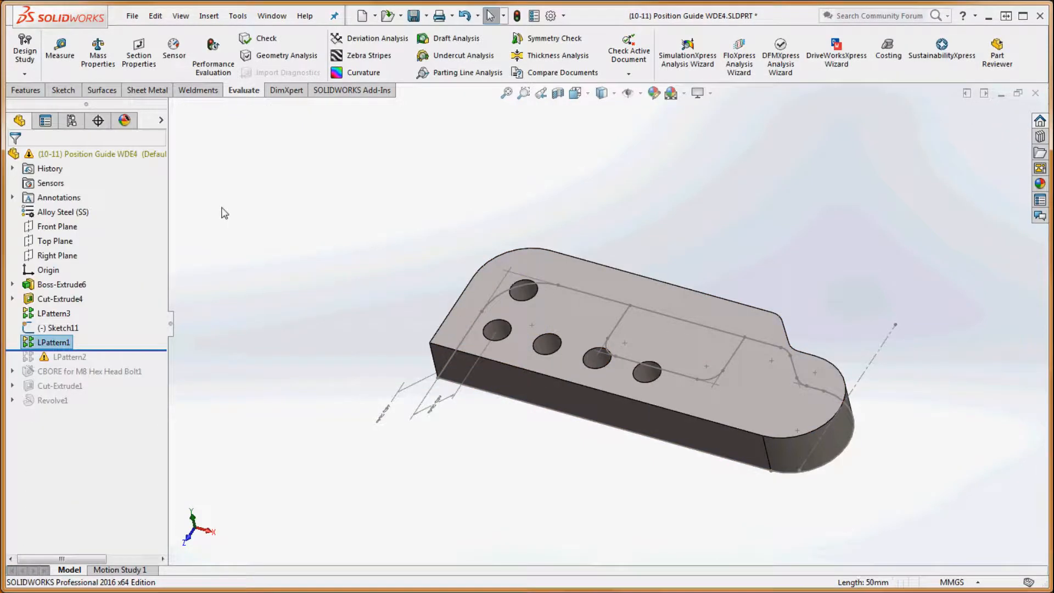
Delete the unneeded direction-line sketch, Sketch11
right_click(57, 329)
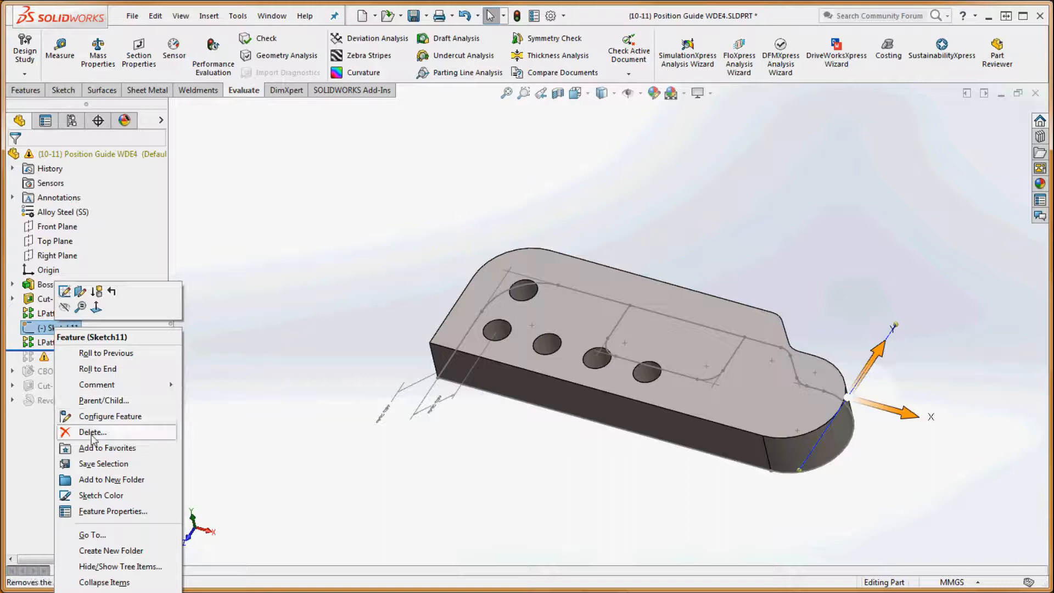
click(92, 432)
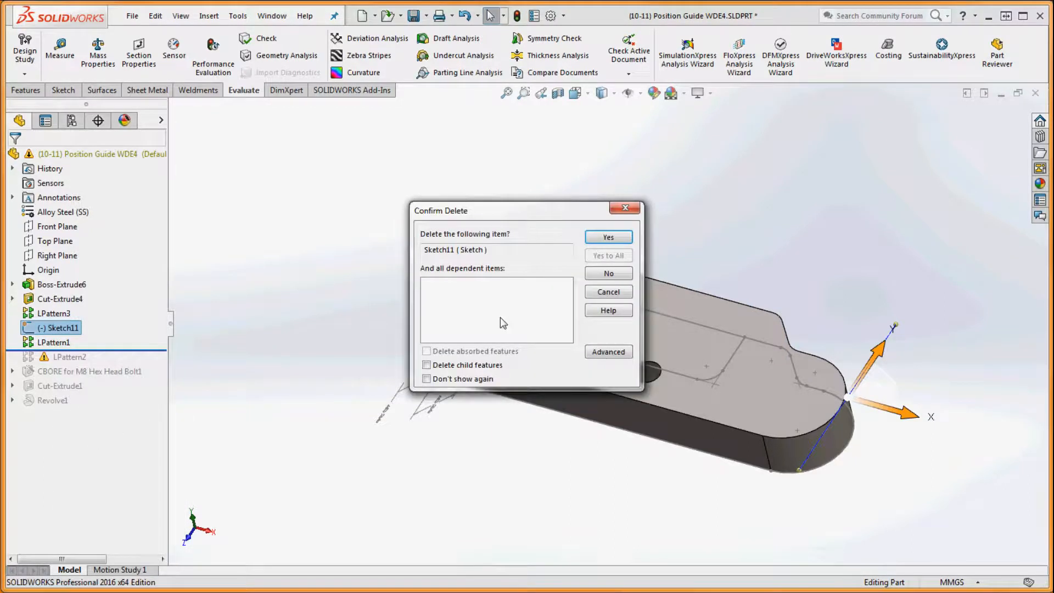
click(608, 240)
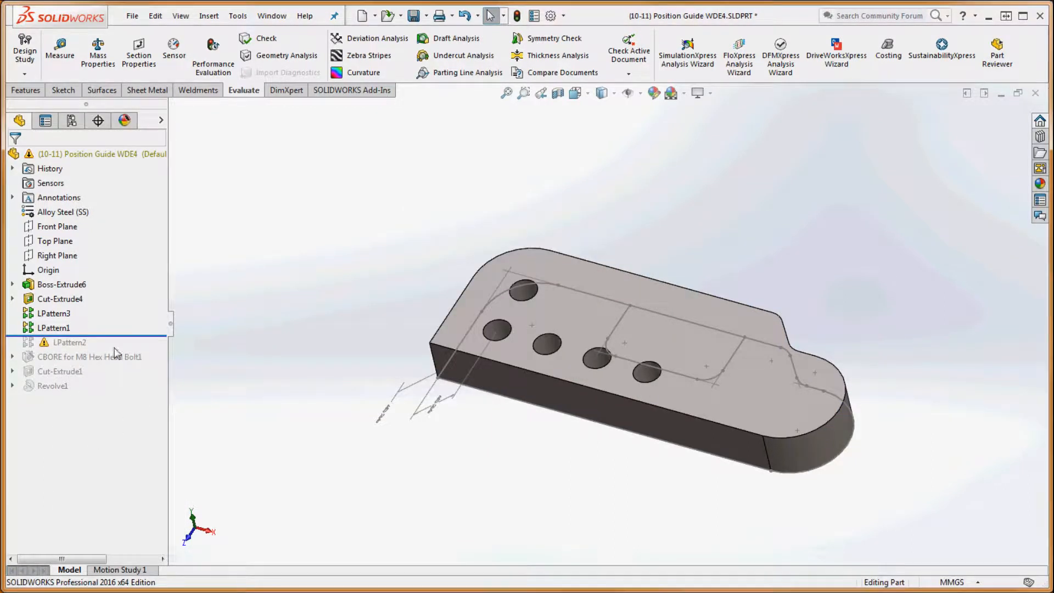
Roll the history forward past LPattern2 and suppress that pattern
drag(135, 344, 136, 353)
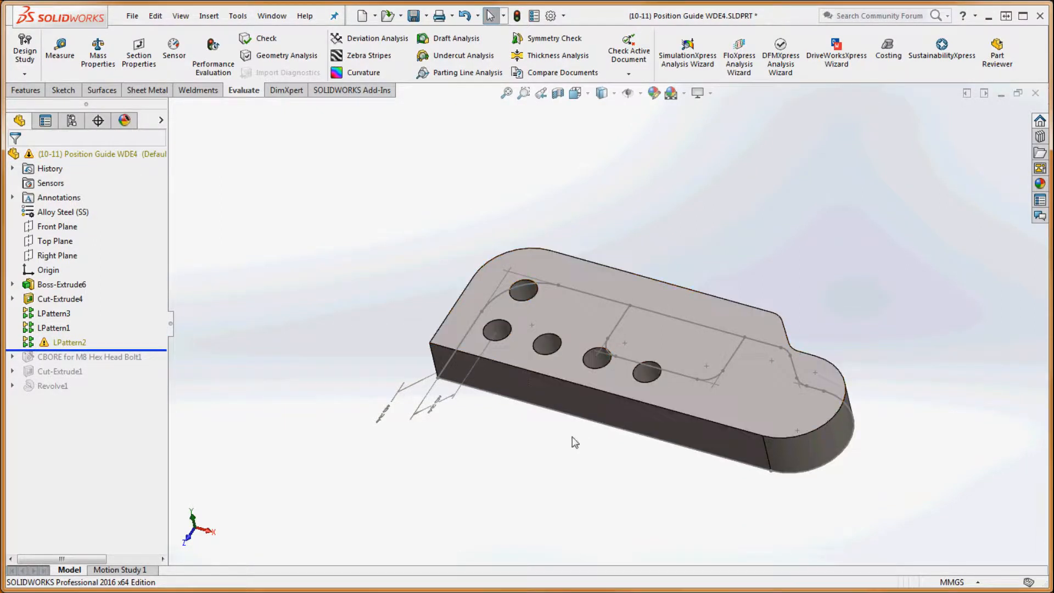
middle_drag(584, 451, 585, 430)
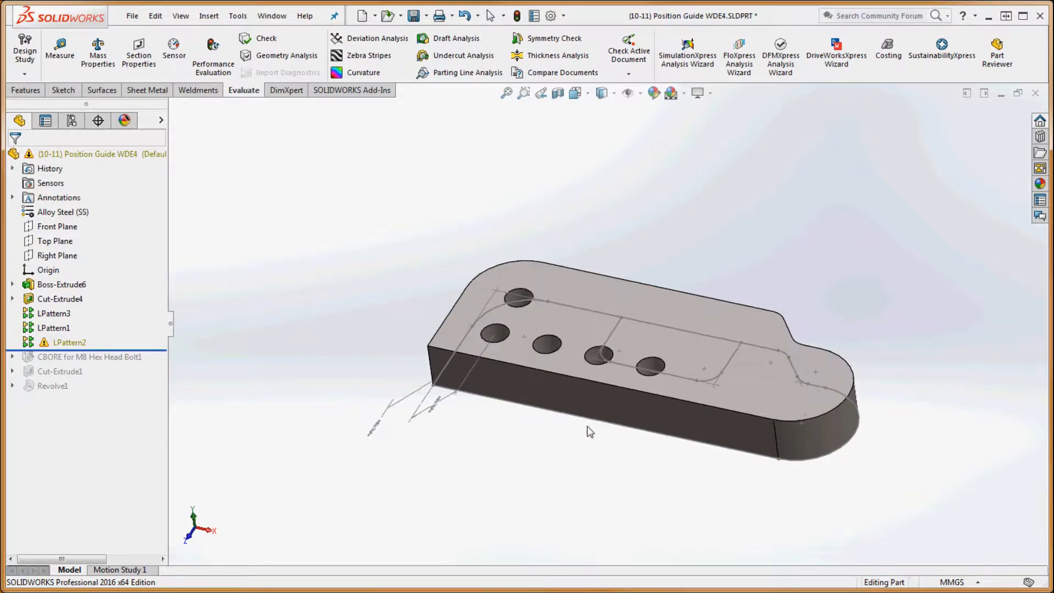
right_click(66, 342)
click(67, 310)
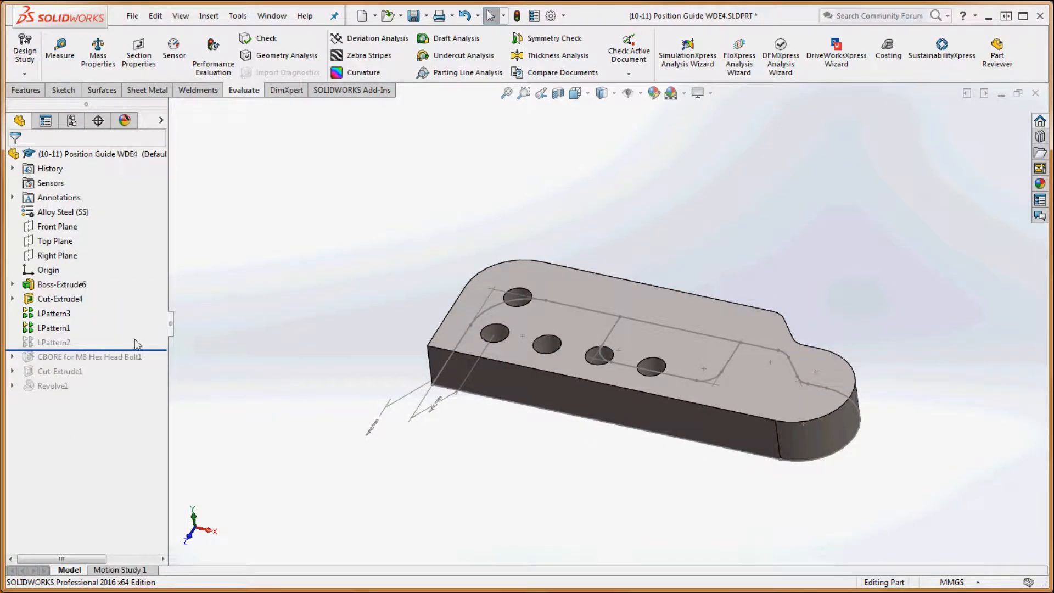
Roll the history forward past Cut-Extrude1 and evaluate the part's mass properties
drag(156, 358, 155, 379)
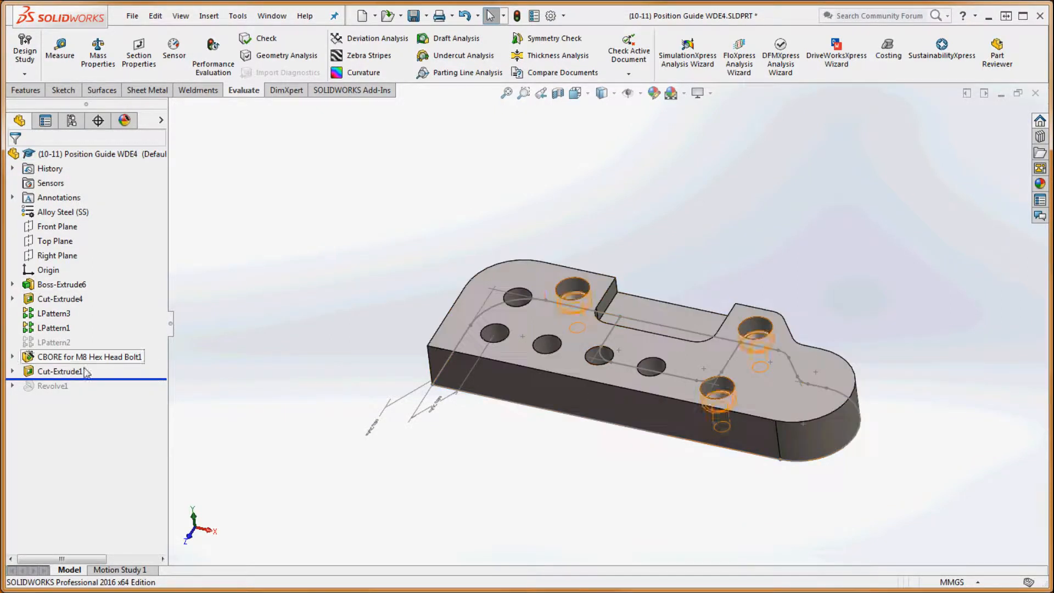
middle_drag(369, 354, 341, 370)
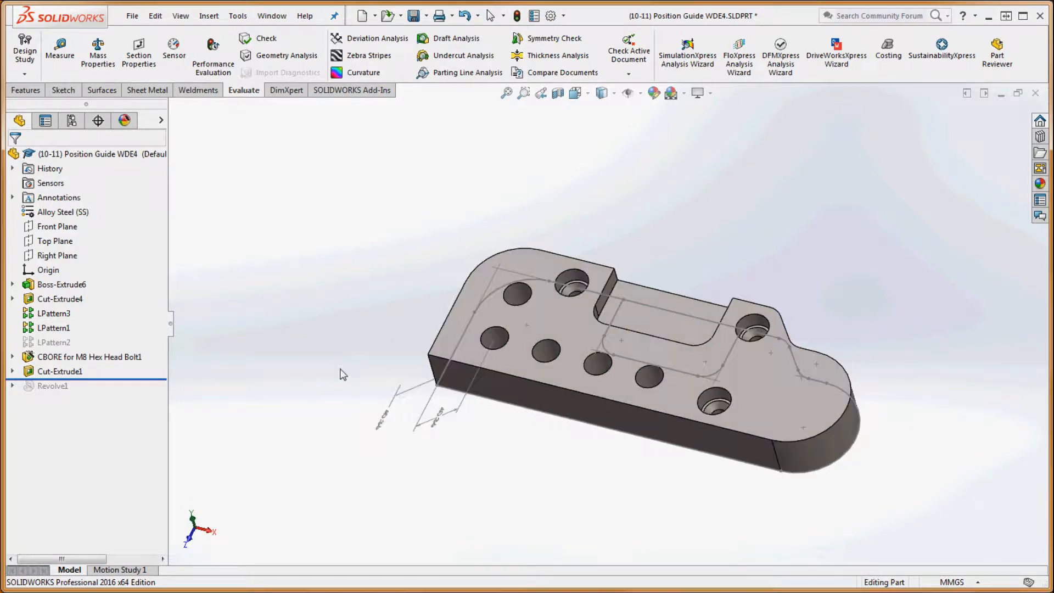
click(97, 53)
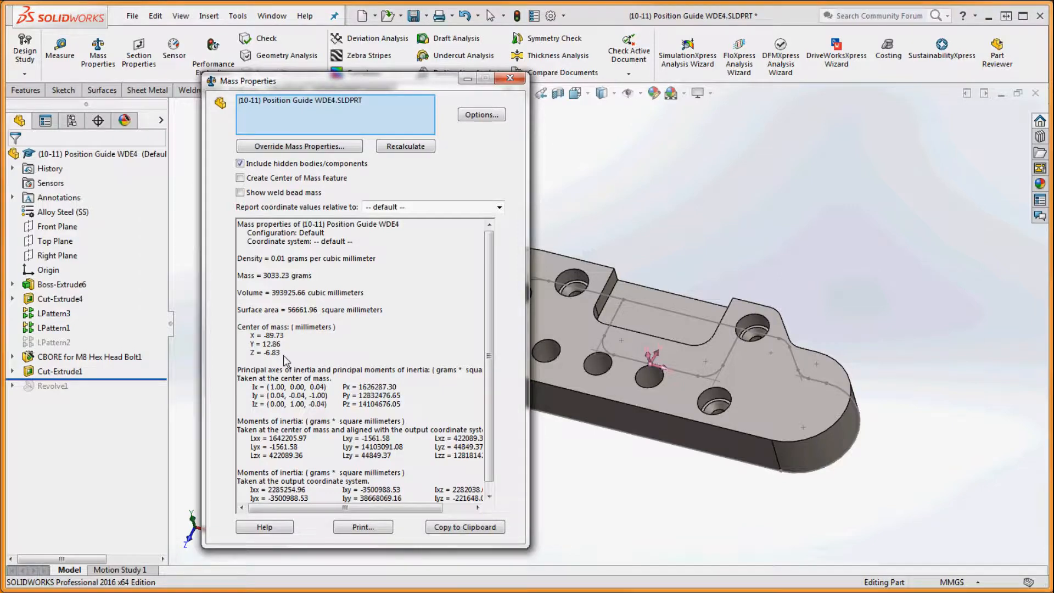
click(511, 80)
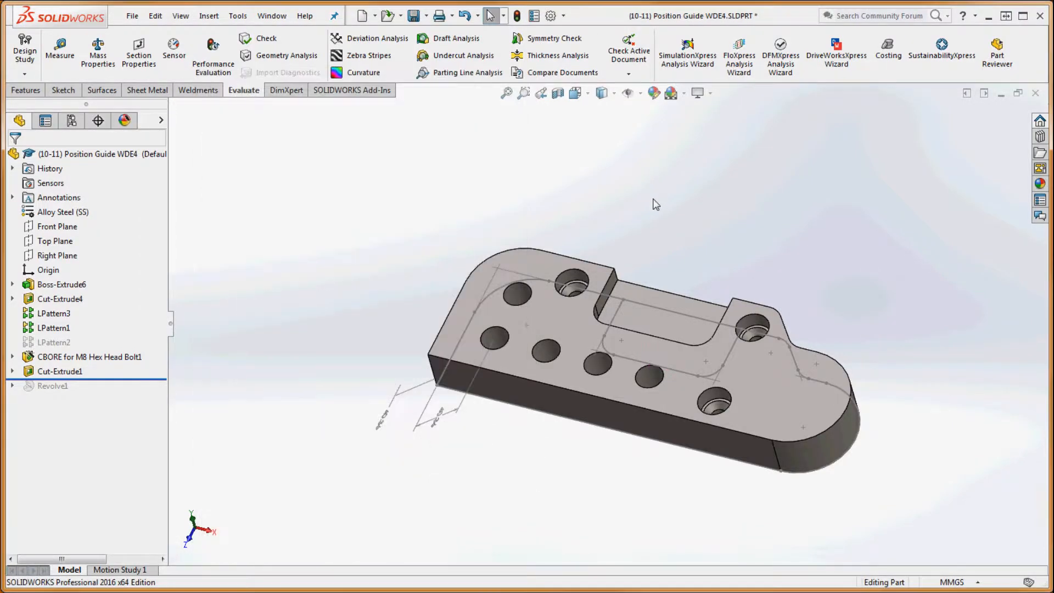
Delete the two leftover reference dimensions beside the plate's corner hole
click(463, 409)
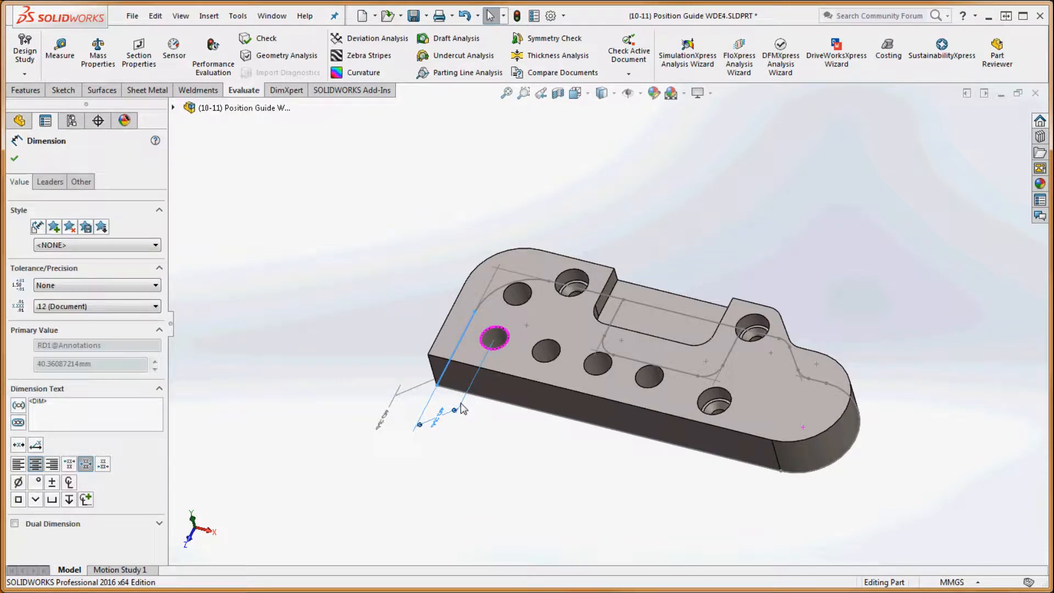
click(403, 337)
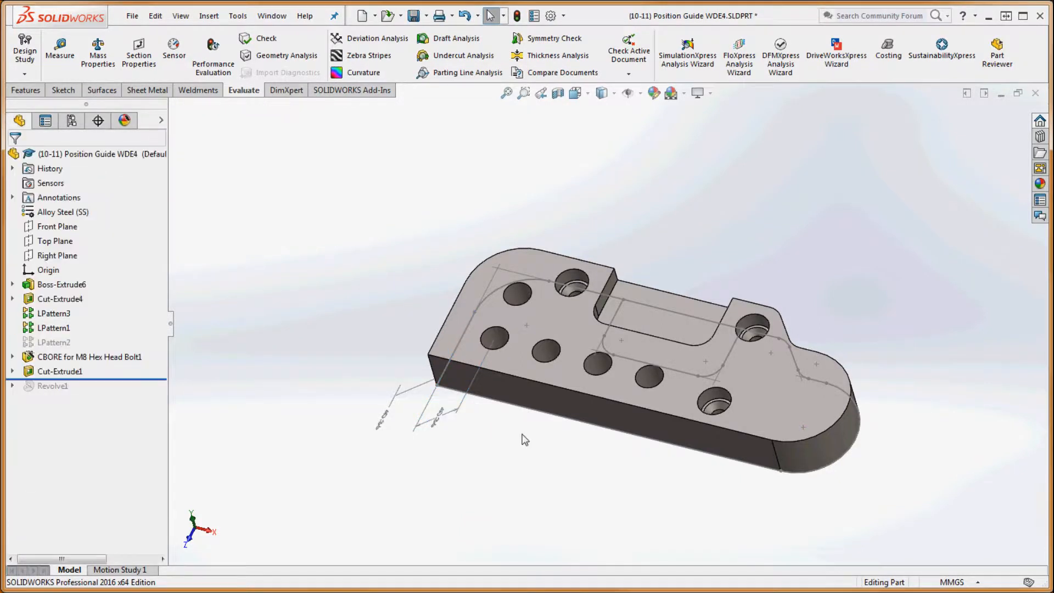
middle_drag(521, 435, 543, 421)
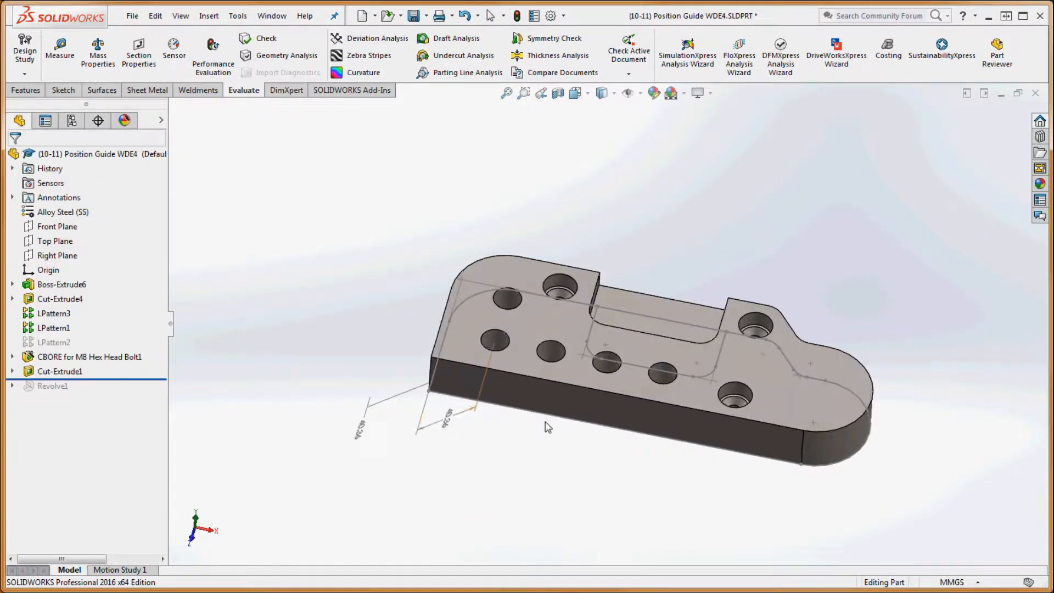
click(476, 413)
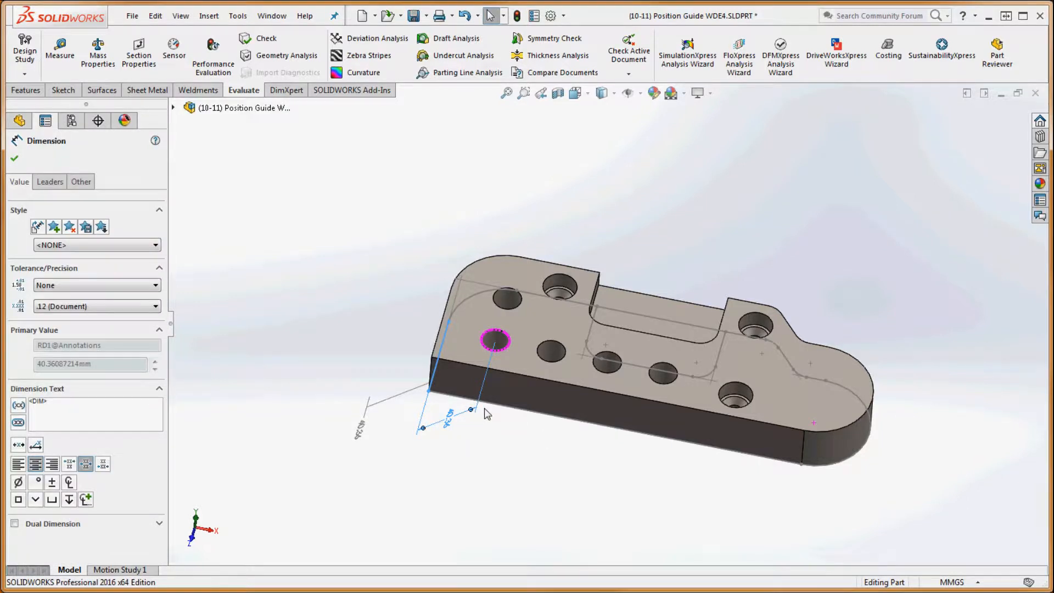
click(486, 414)
click(387, 404)
key(Delete)
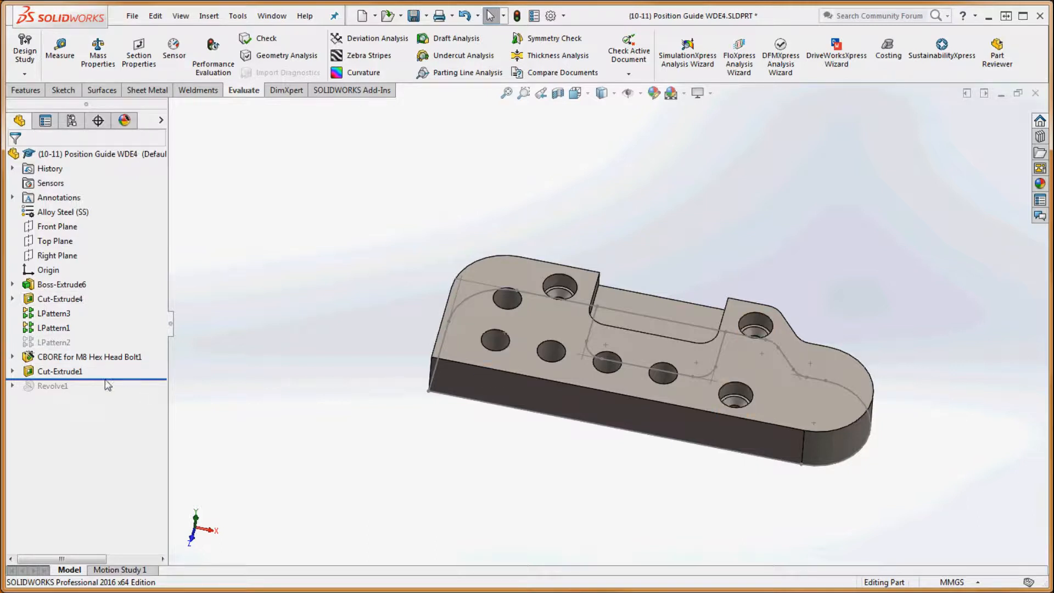
Roll the history forward past Revolve1 and reassign the sketch plane of its Sketch16 to the Right Plane
drag(95, 380, 95, 395)
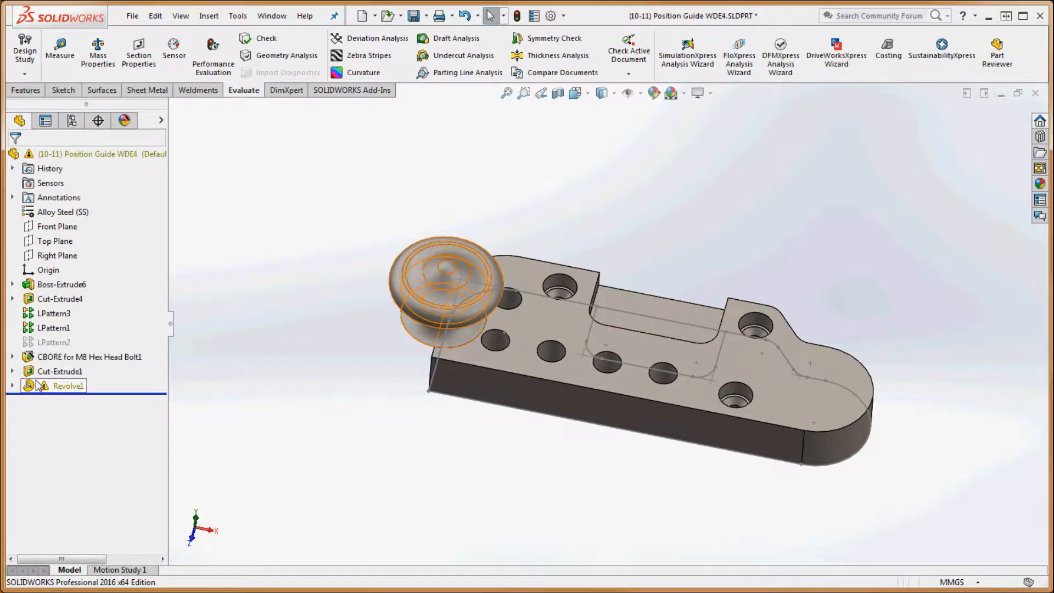
click(12, 386)
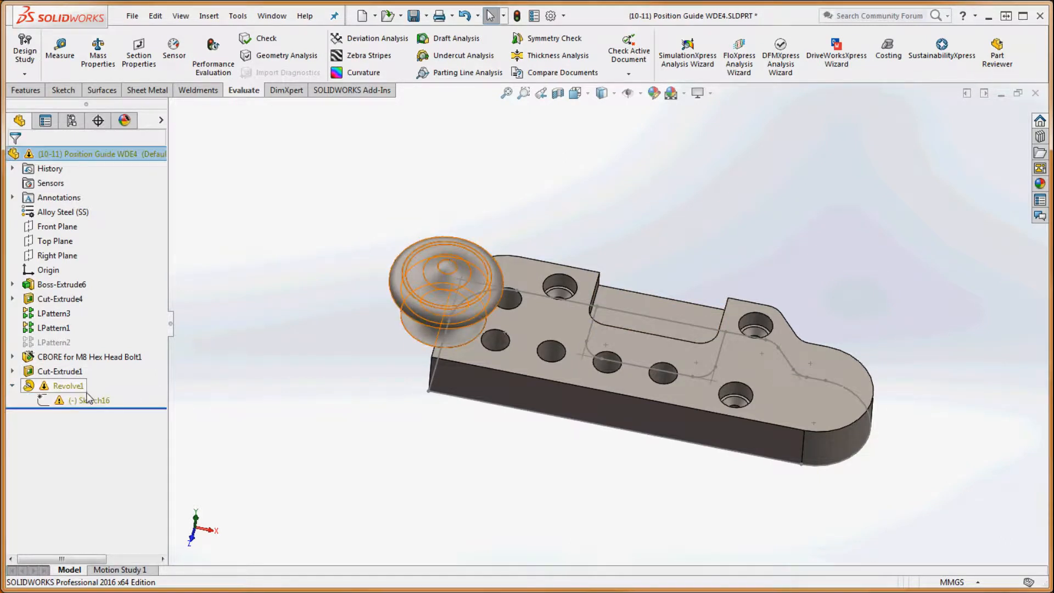
right_click(58, 400)
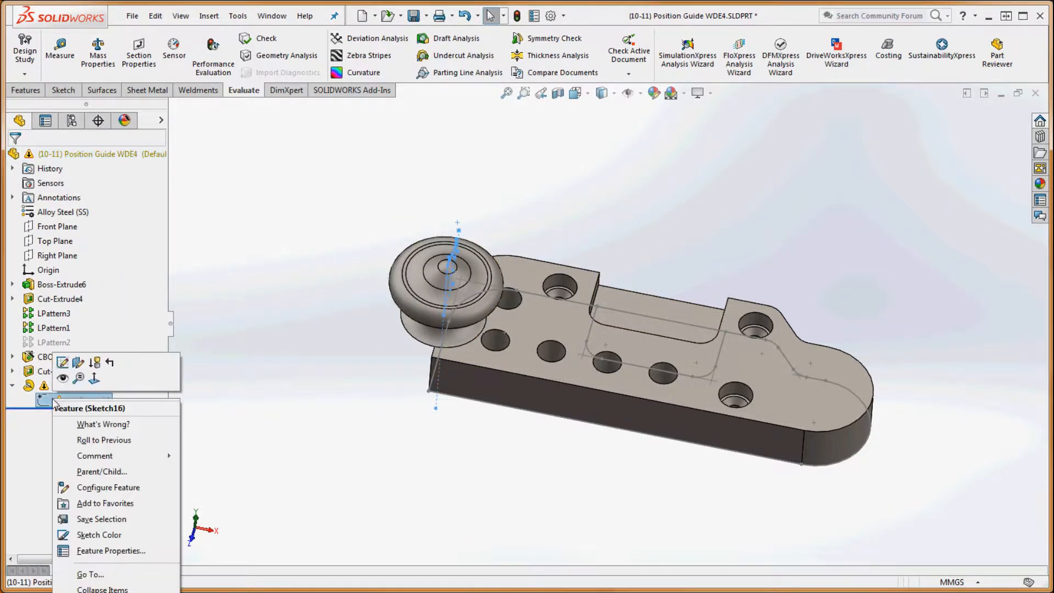
click(80, 364)
middle_drag(527, 440, 585, 431)
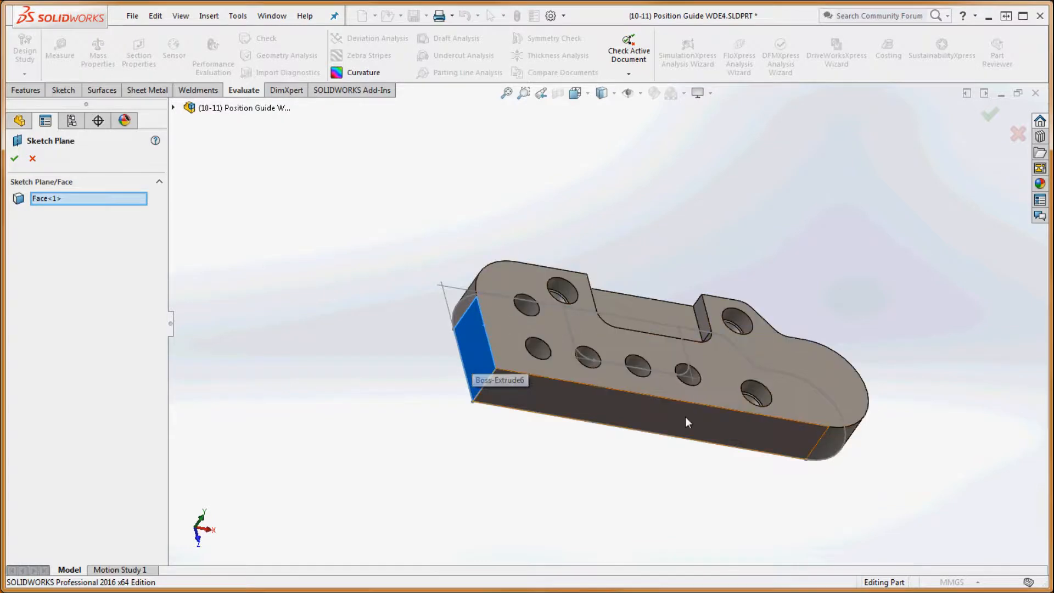
middle_drag(759, 460, 649, 431)
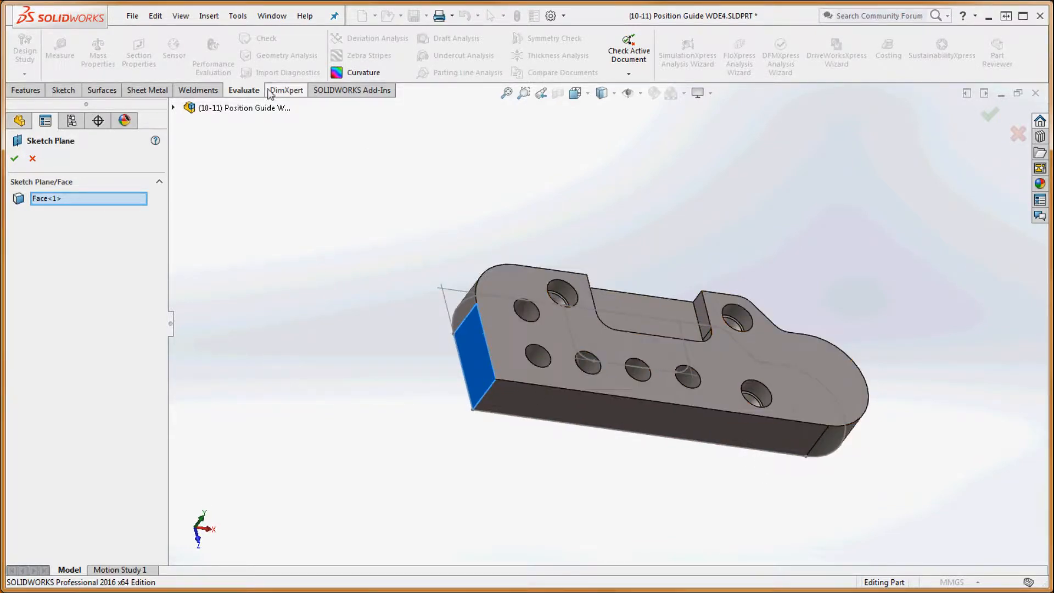
click(173, 108)
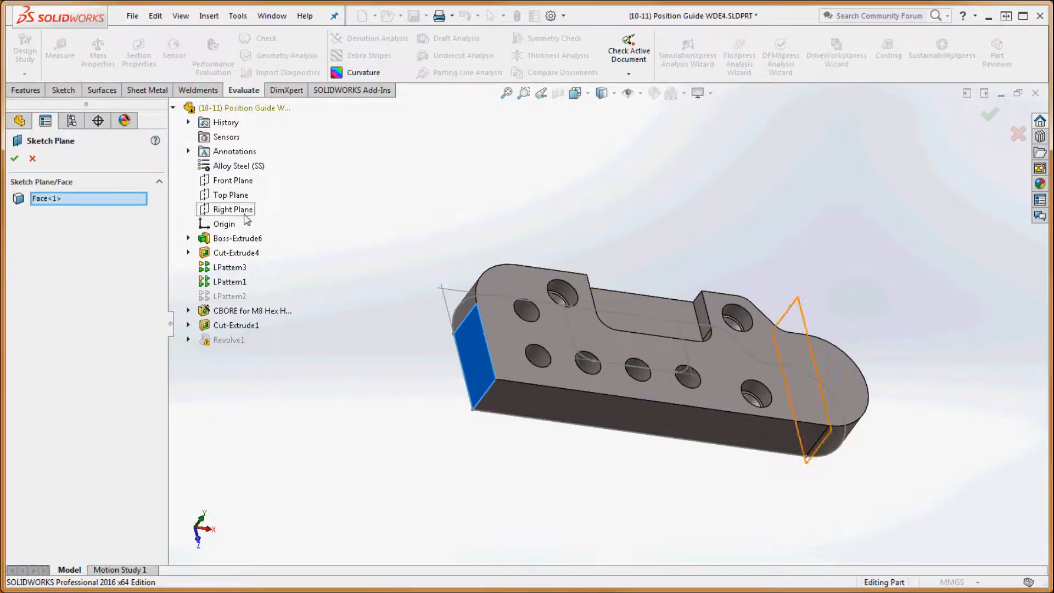
click(243, 215)
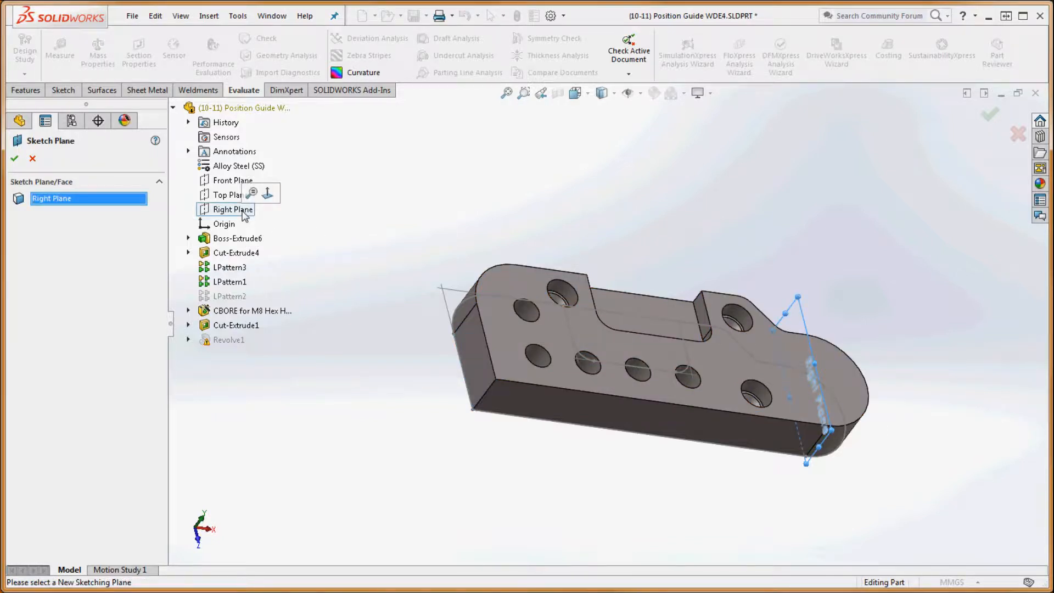
click(15, 159)
click(532, 294)
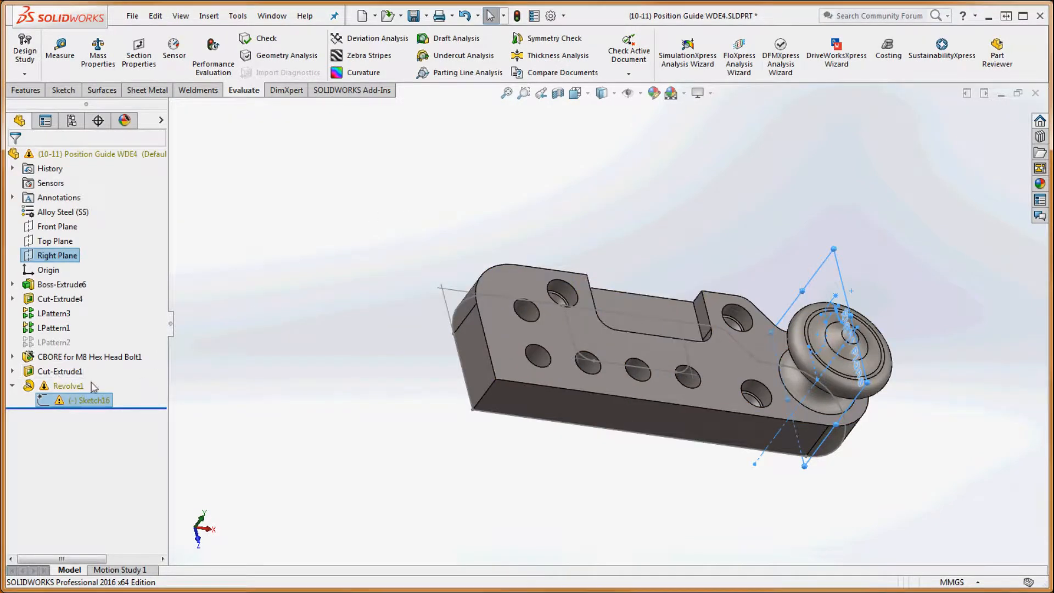
Open Sketch16 for editing and delete the dangling relations at the ends of the knob profile's base line
middle_drag(467, 464, 332, 318)
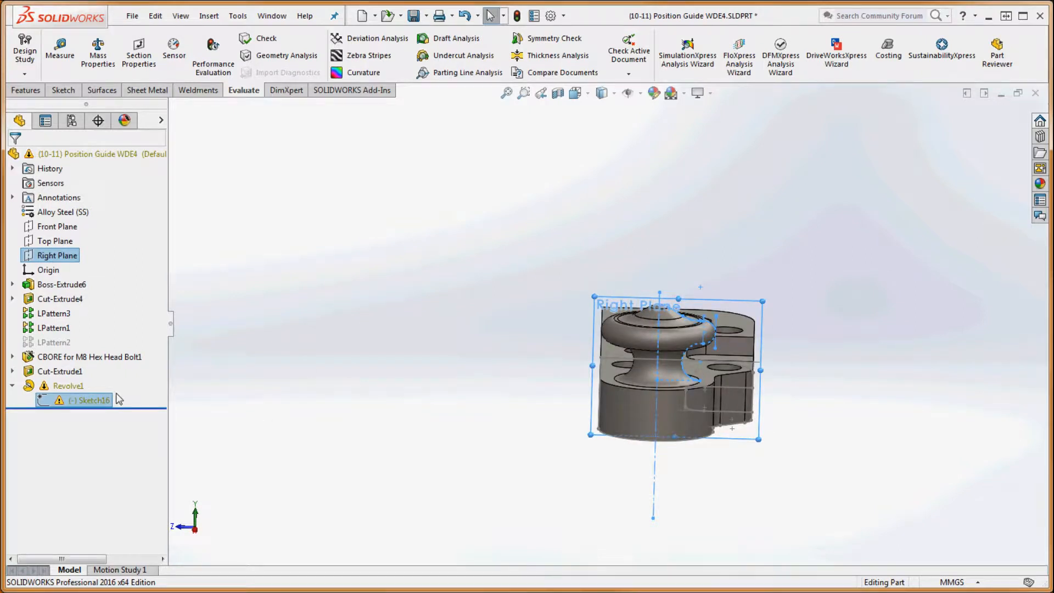
right_click(82, 408)
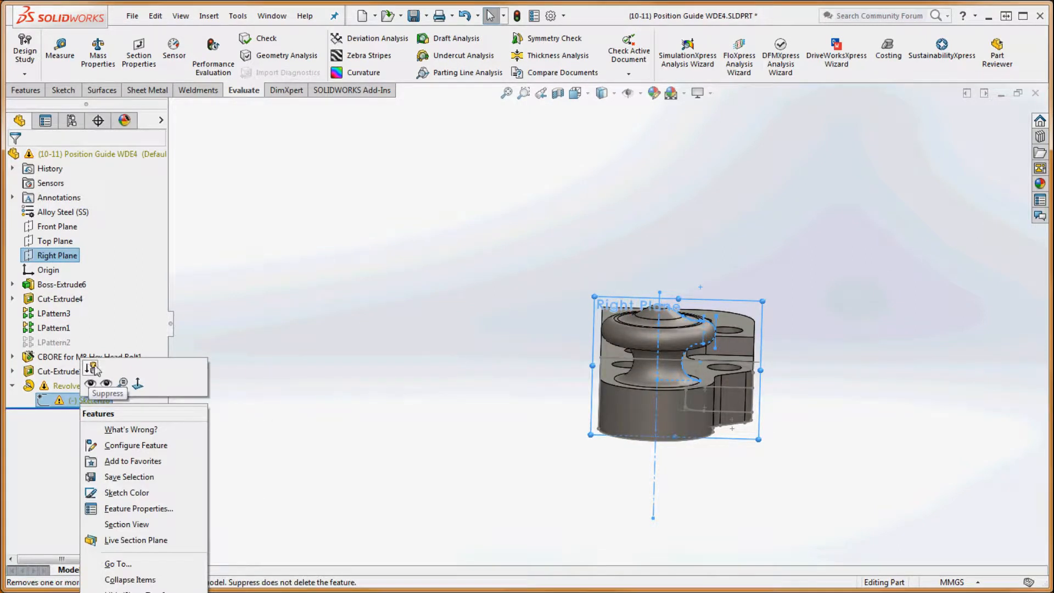
click(212, 358)
right_click(98, 400)
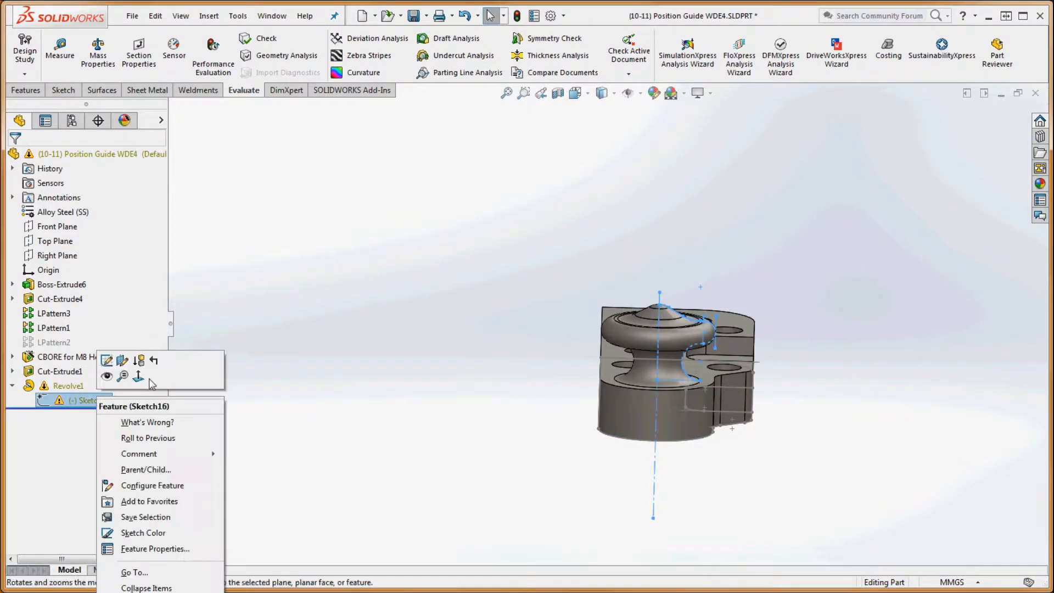
click(107, 360)
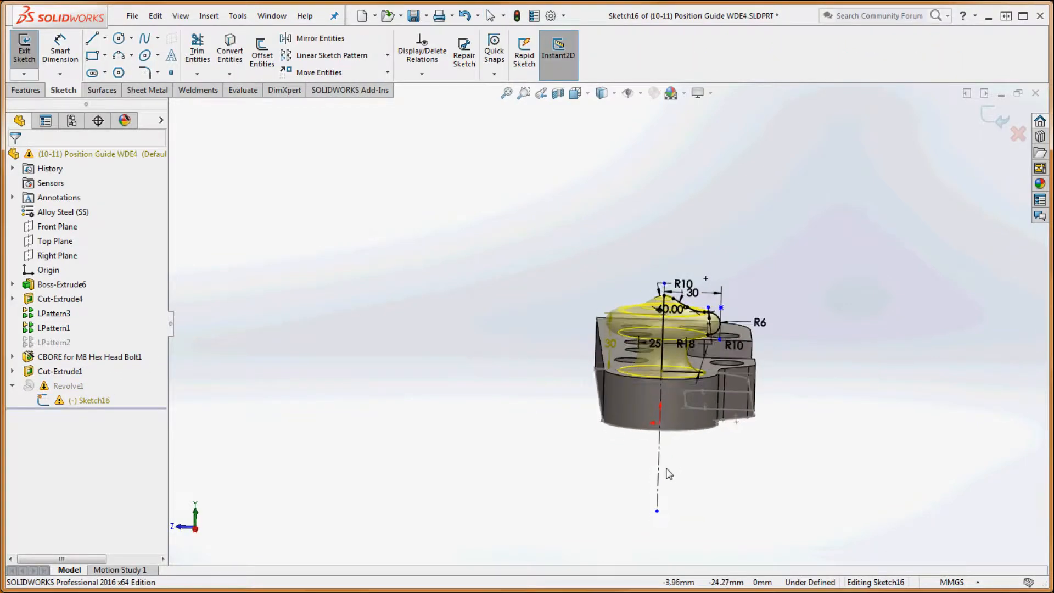
scroll(709, 395, down, 5)
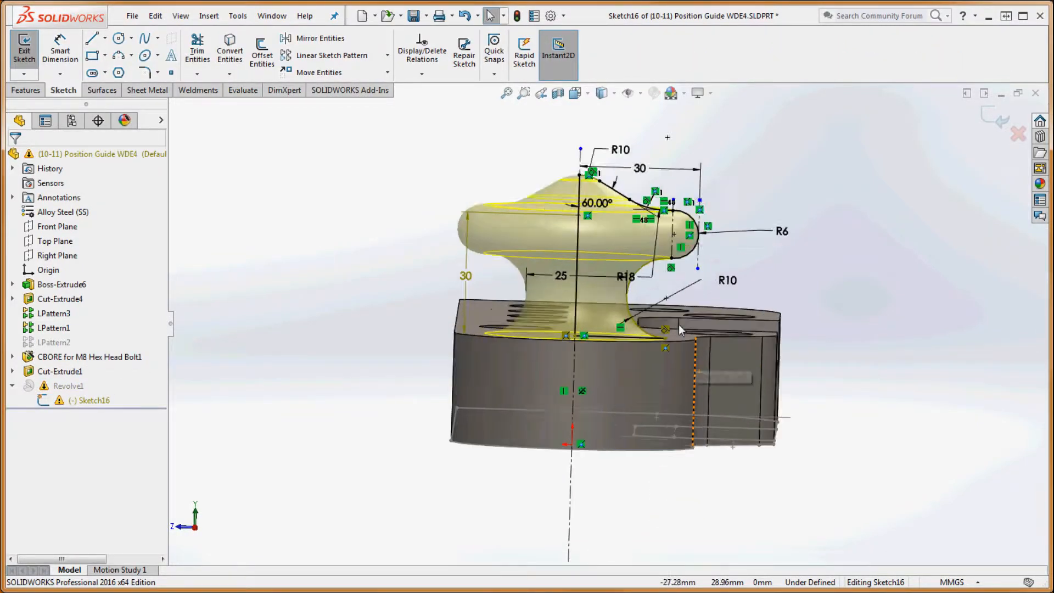
scroll(679, 325, down, 4)
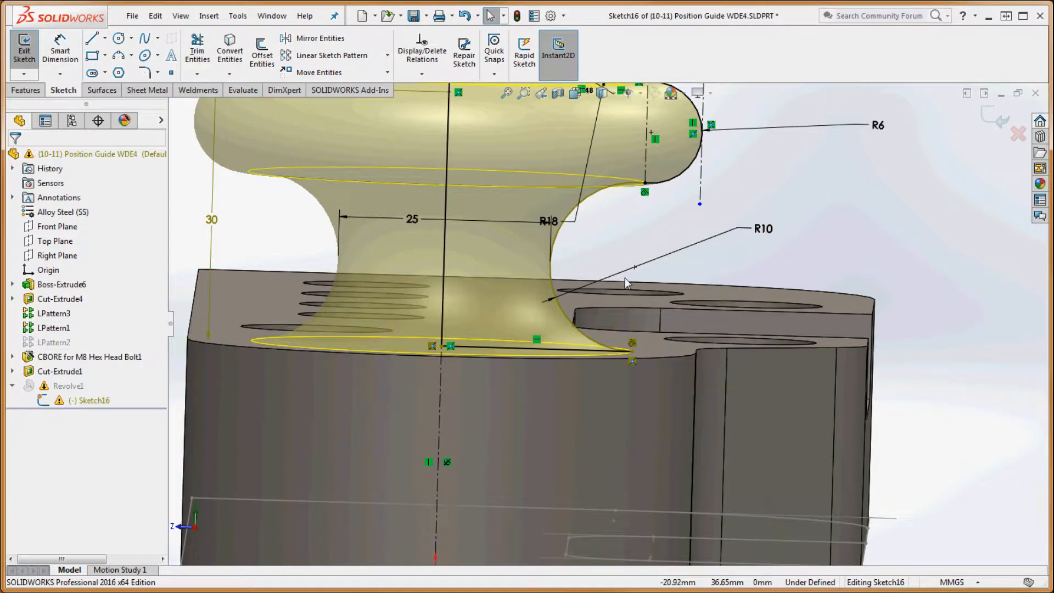
middle_drag(841, 246, 848, 257)
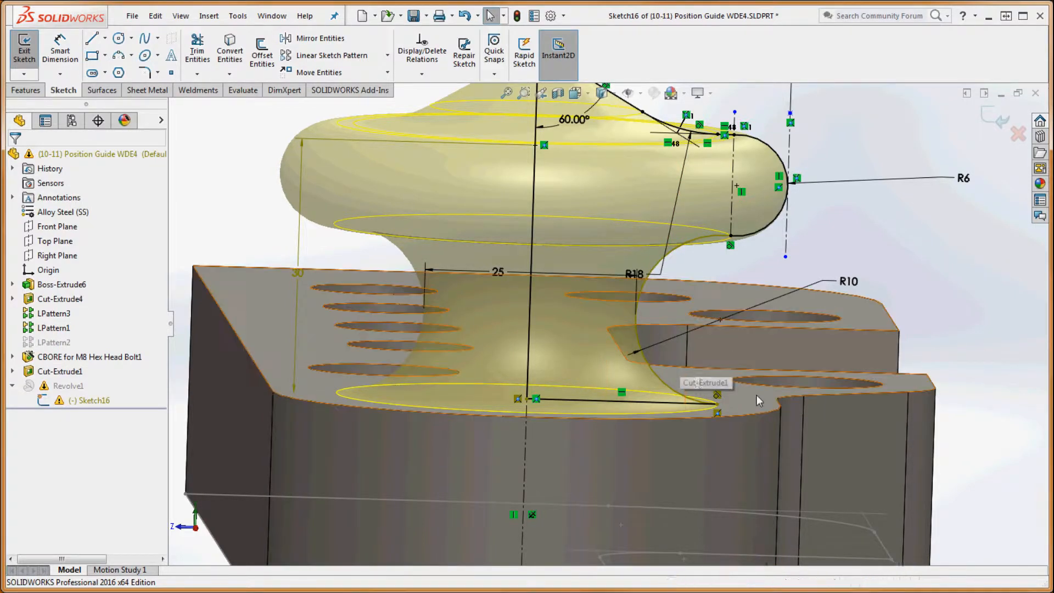
click(717, 397)
key(Delete)
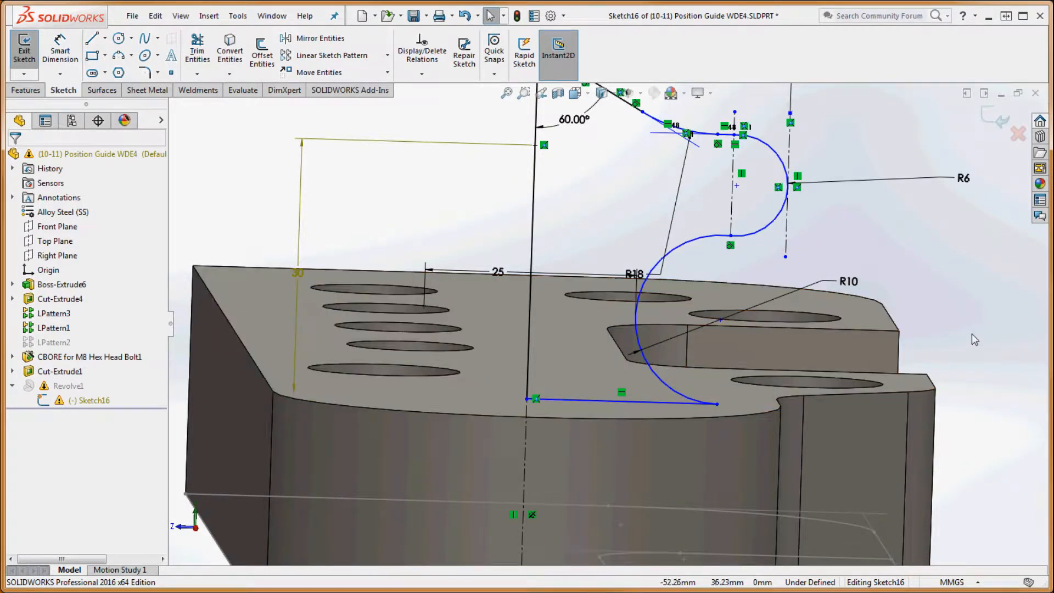
In the Right view, make the knob profile's horizontal base line collinear with the plate's top edge
key(ctrl+3)
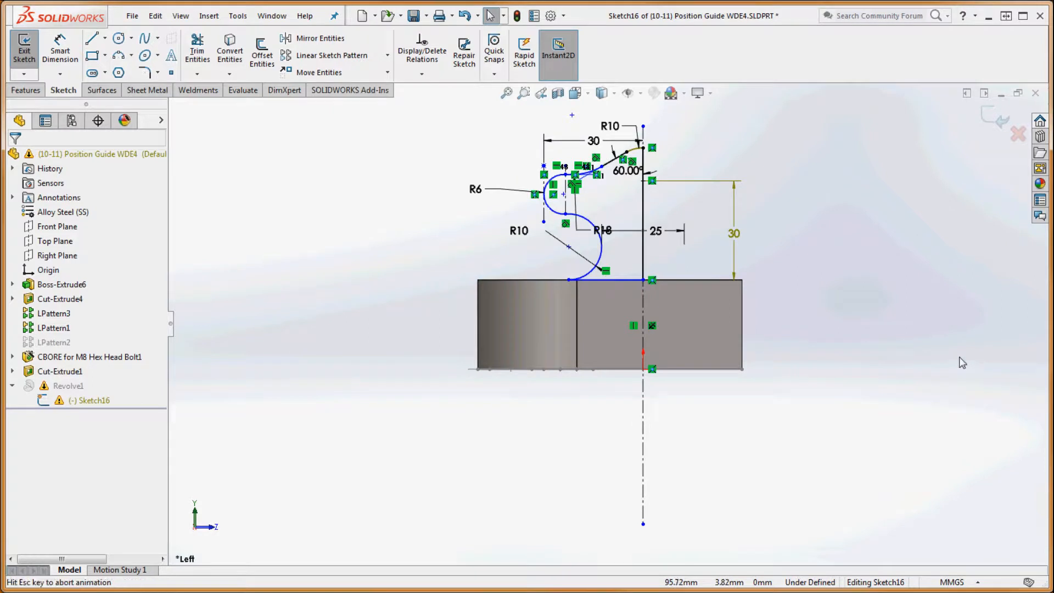
key(ctrl+4)
scroll(686, 302, down, 4)
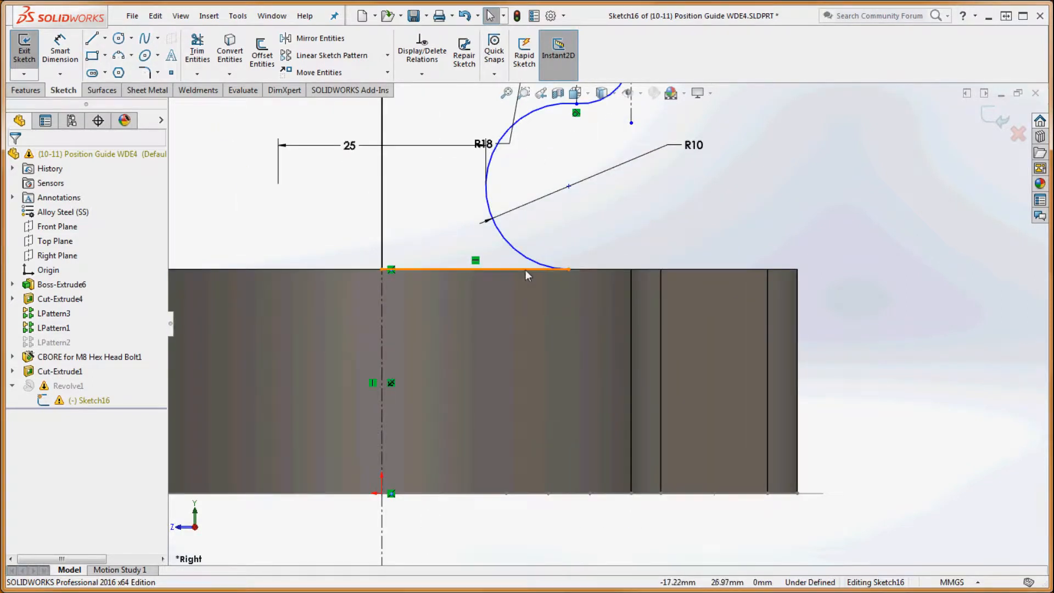
click(525, 269)
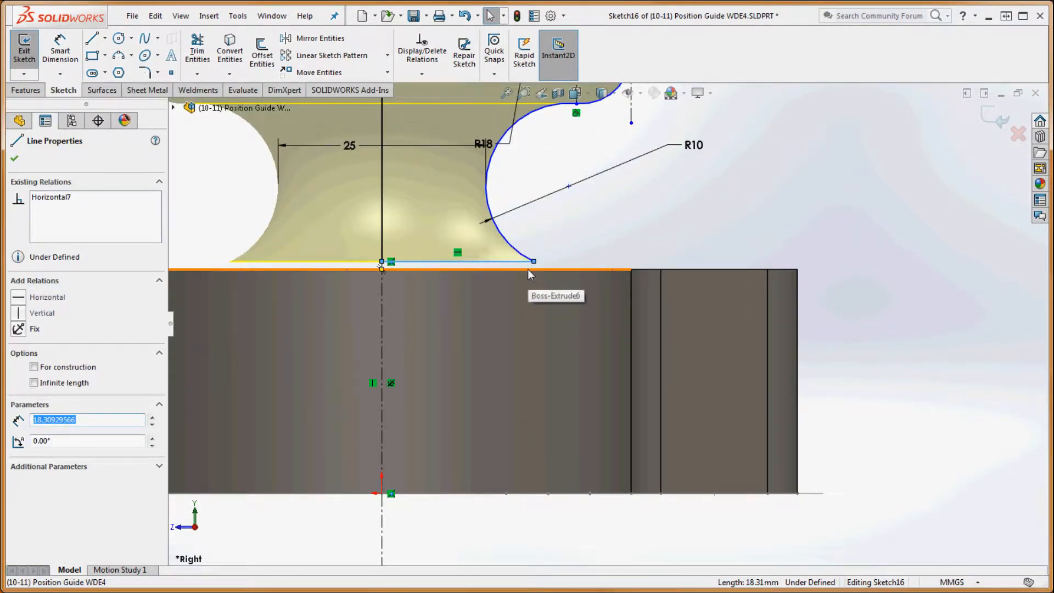
ctrl+click(534, 270)
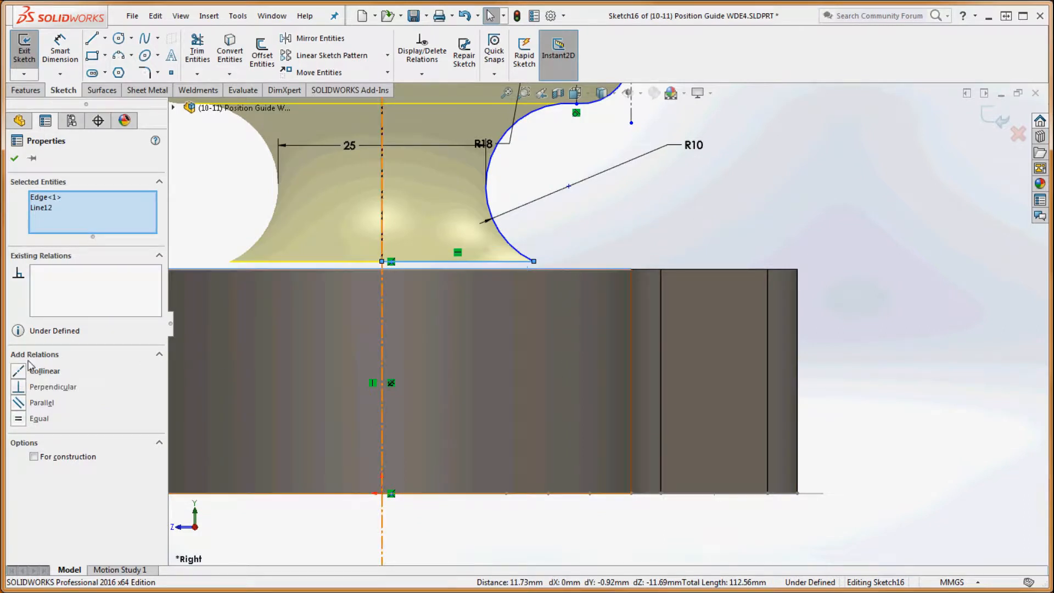
click(44, 370)
click(652, 233)
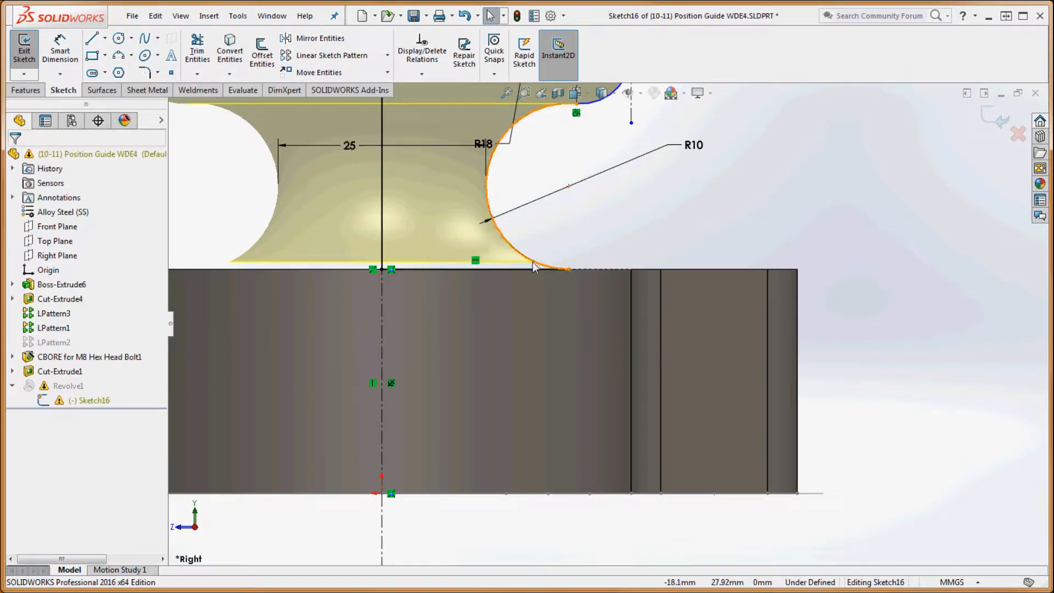
Add a tangent relation between the lower R10 neck arc and the plate's top edge
click(560, 267)
ctrl+click(597, 269)
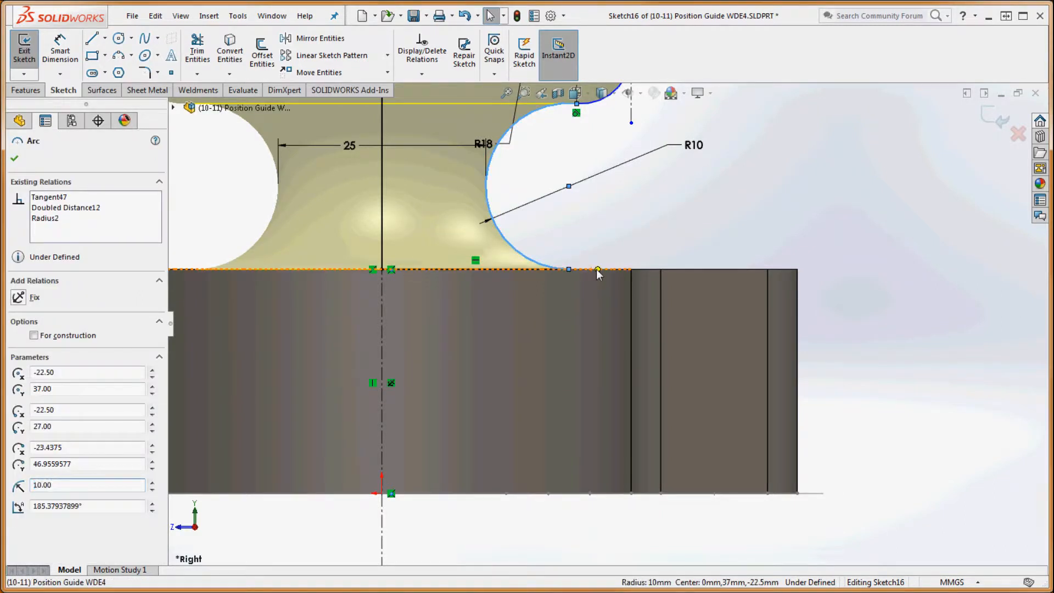
ctrl+click(605, 268)
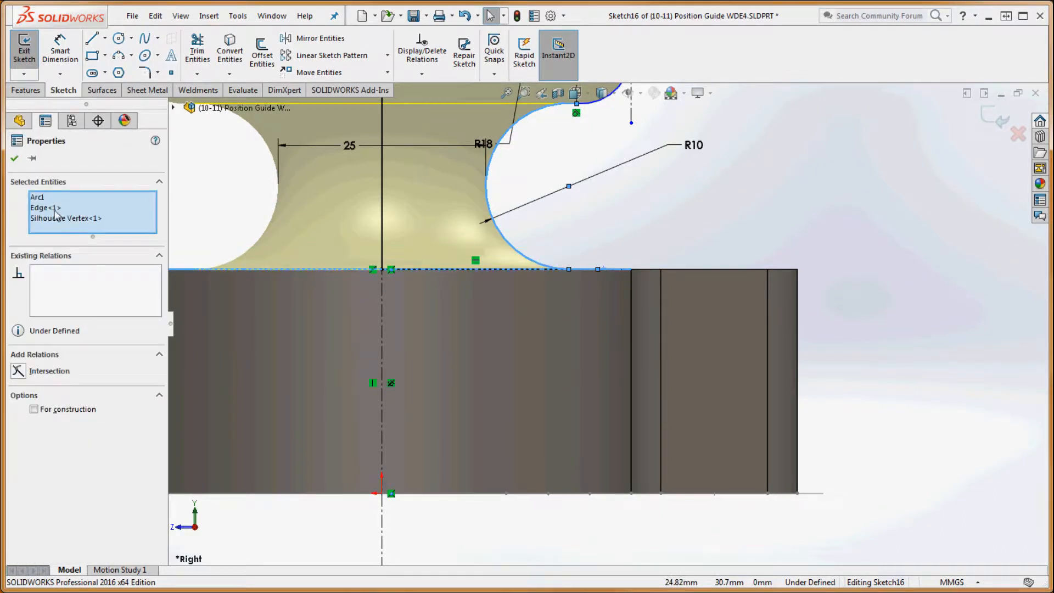
right_click(55, 220)
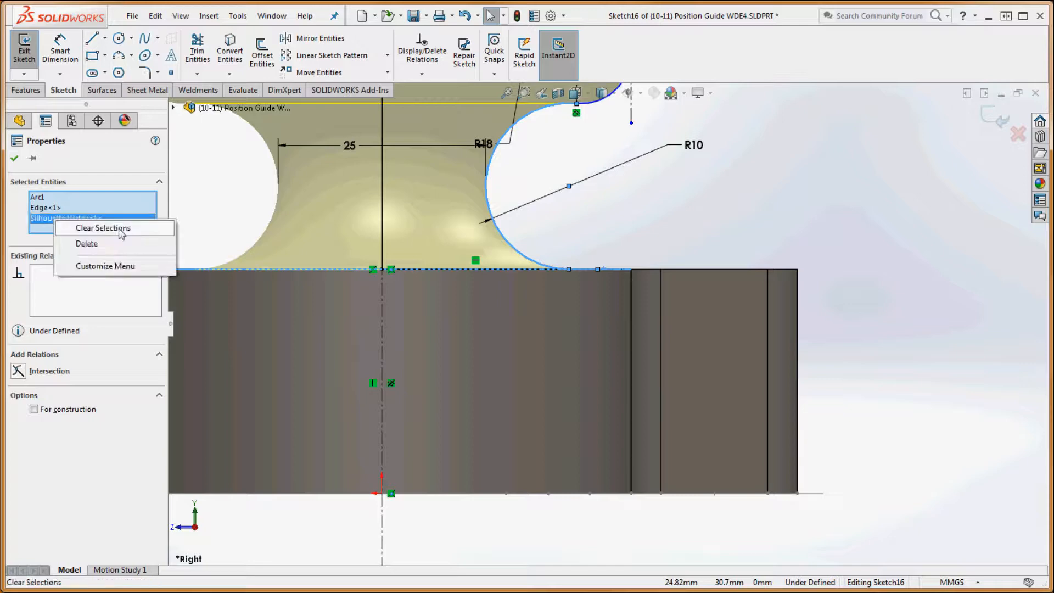
click(77, 242)
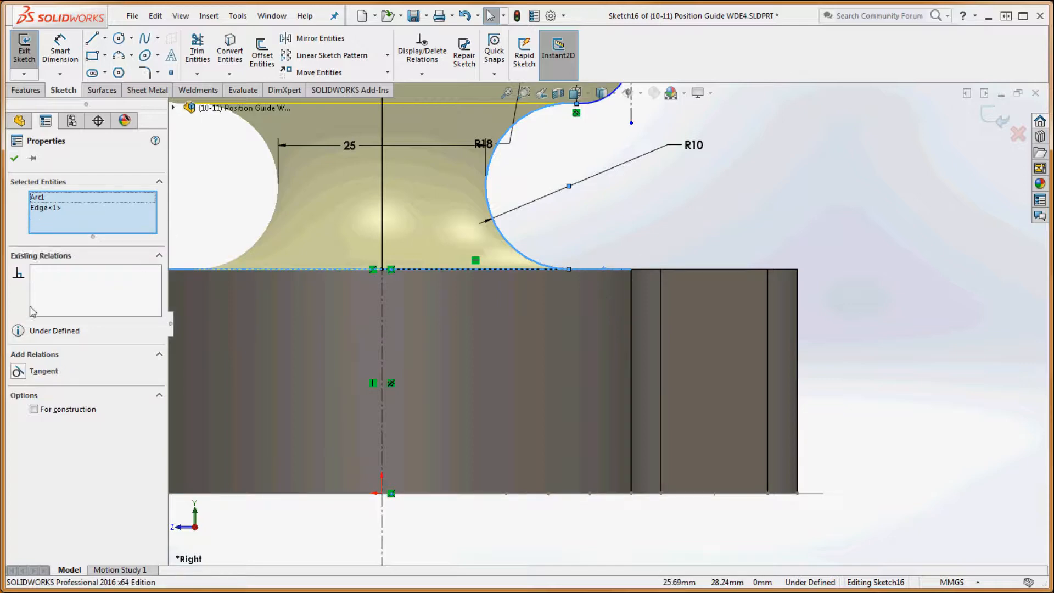
click(44, 371)
click(681, 227)
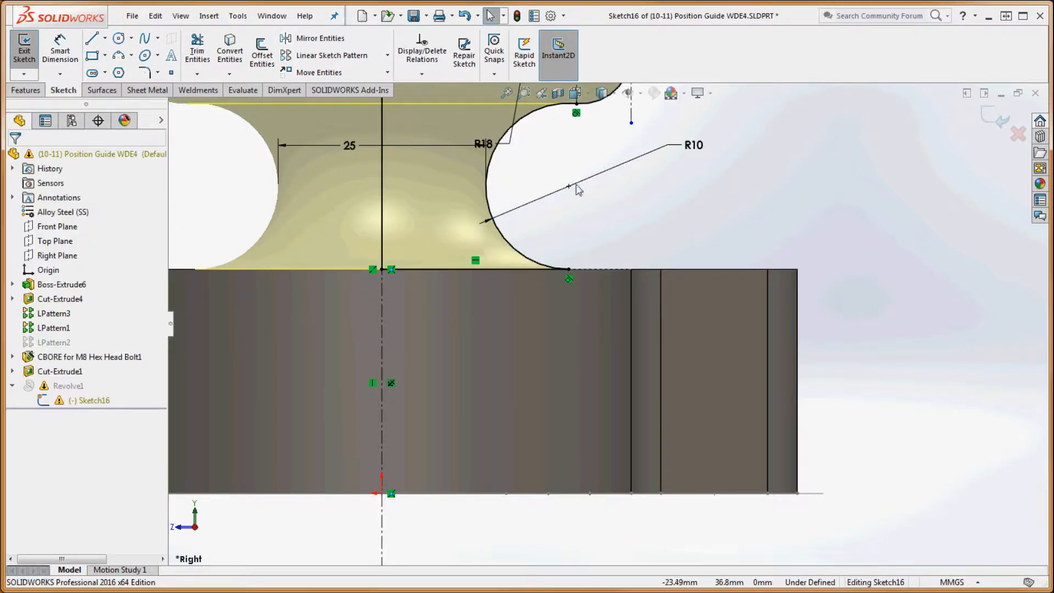
Move the 25 mm neck dimension down to about the height of the lower R10 arc's centre
scroll(568, 197, up, 2)
scroll(552, 206, down, 3)
drag(362, 218, 260, 259)
click(655, 208)
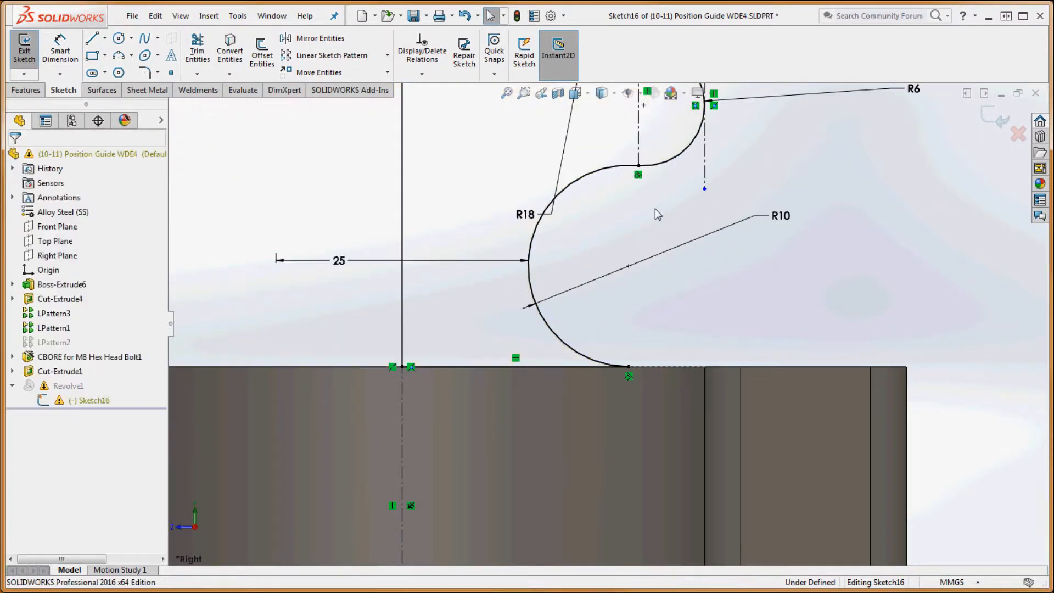
Lengthen the vertical construction line beside the R6 arc by pulling its lower end down towards the plate's top edge
scroll(635, 252, up, 3)
scroll(638, 226, down, 4)
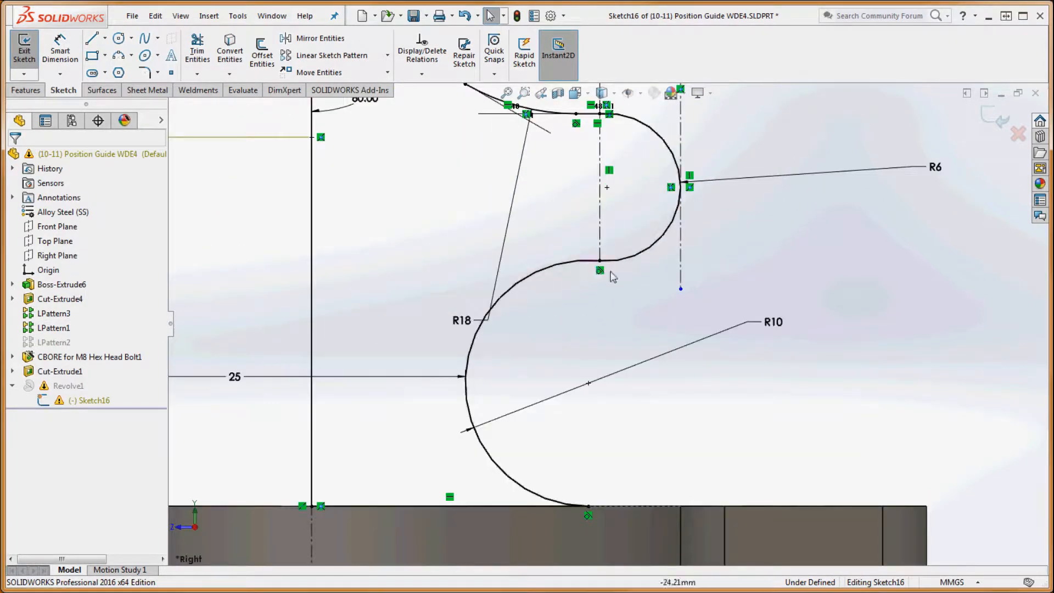
click(608, 263)
click(678, 256)
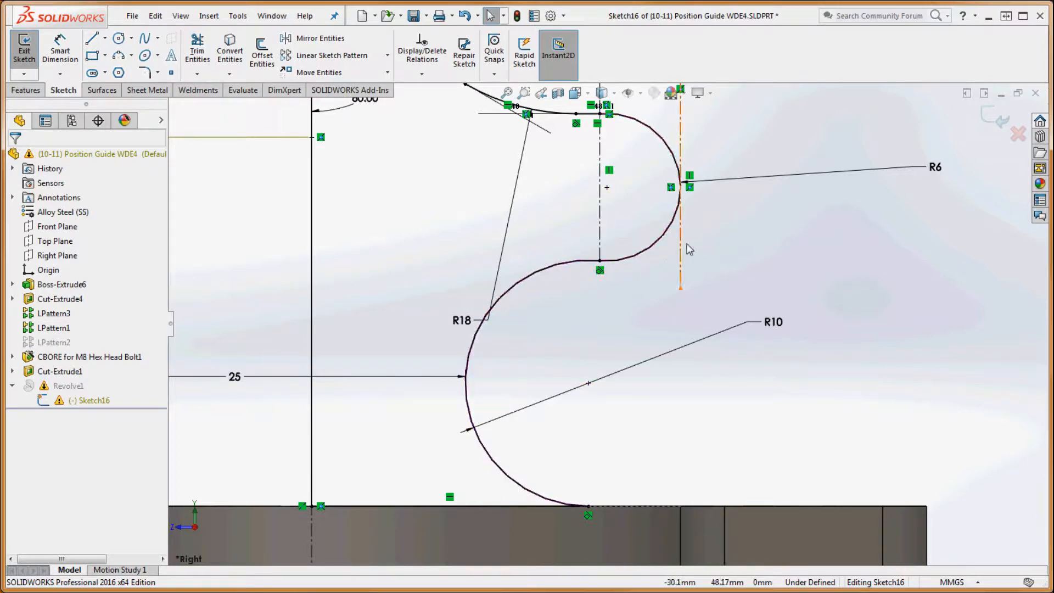
scroll(687, 245, up, 3)
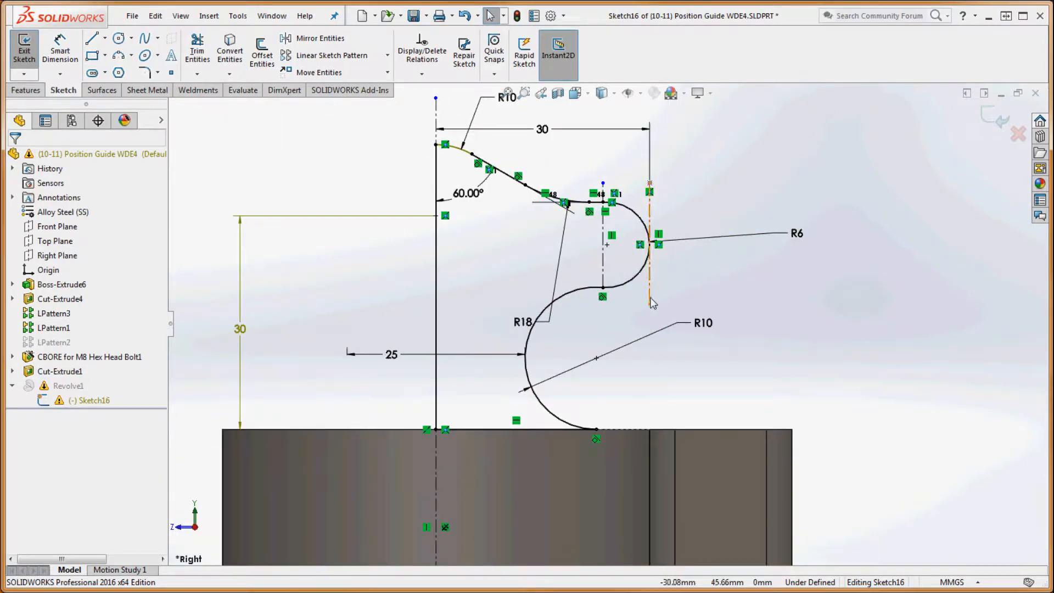
drag(650, 303, 660, 408)
click(689, 389)
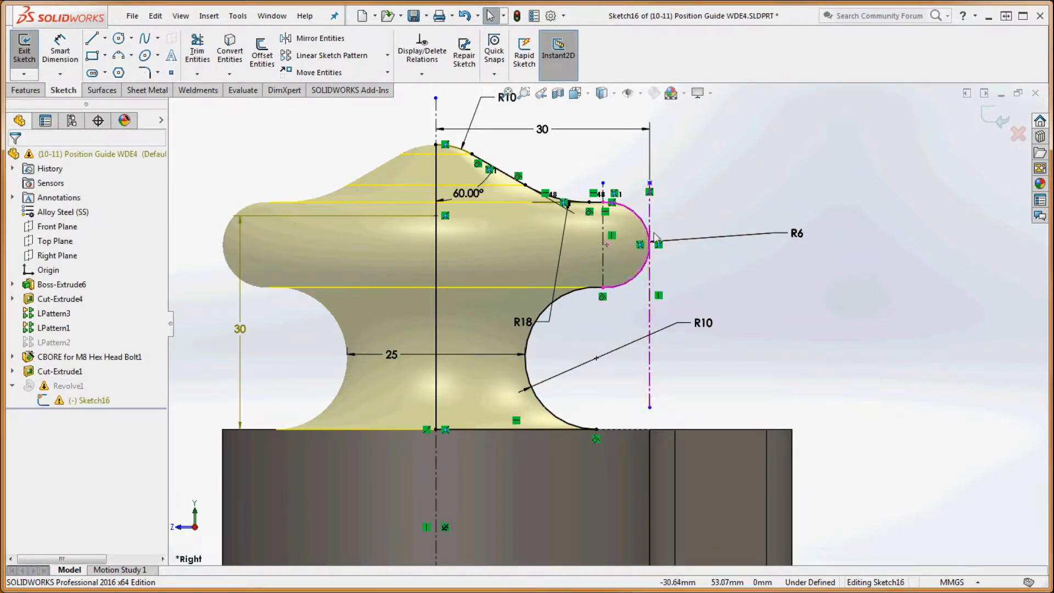
Delete the 30 mm horizontal dimension between the revolve axis and the outer vertical construction line
click(659, 297)
scroll(720, 308, up, 2)
scroll(720, 308, down, 4)
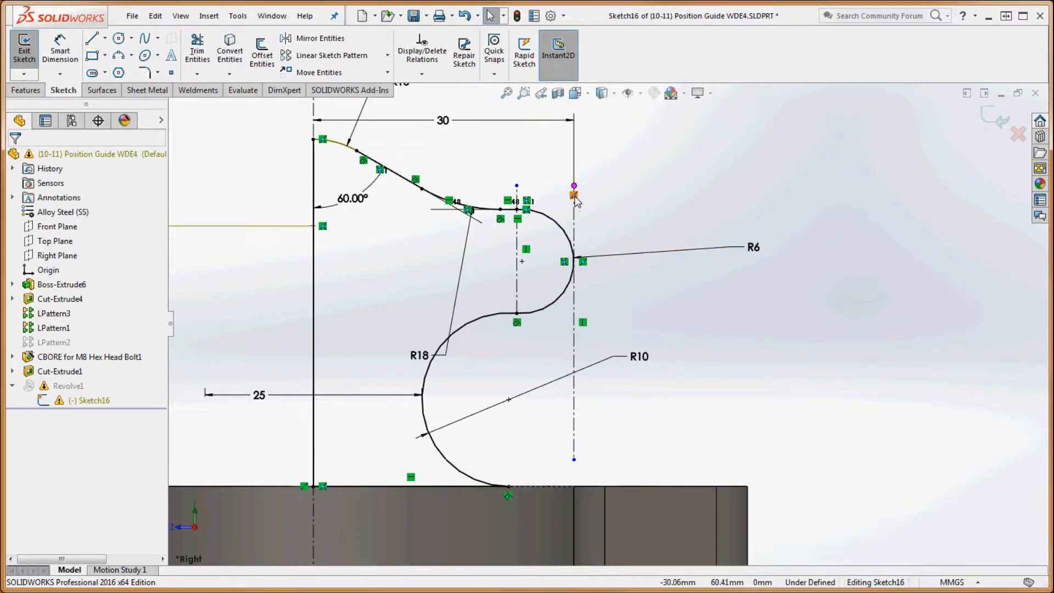
scroll(631, 205, up, 3)
scroll(623, 218, down, 5)
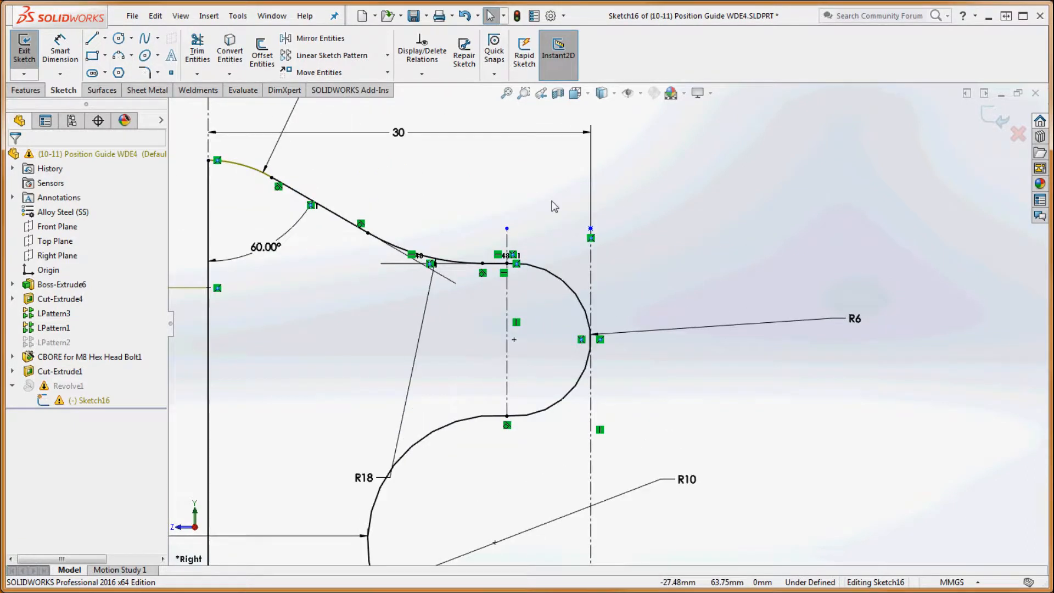
mouse_move(560, 204)
mouse_down()
mouse_move(620, 250)
mouse_move(661, 241)
mouse_up()
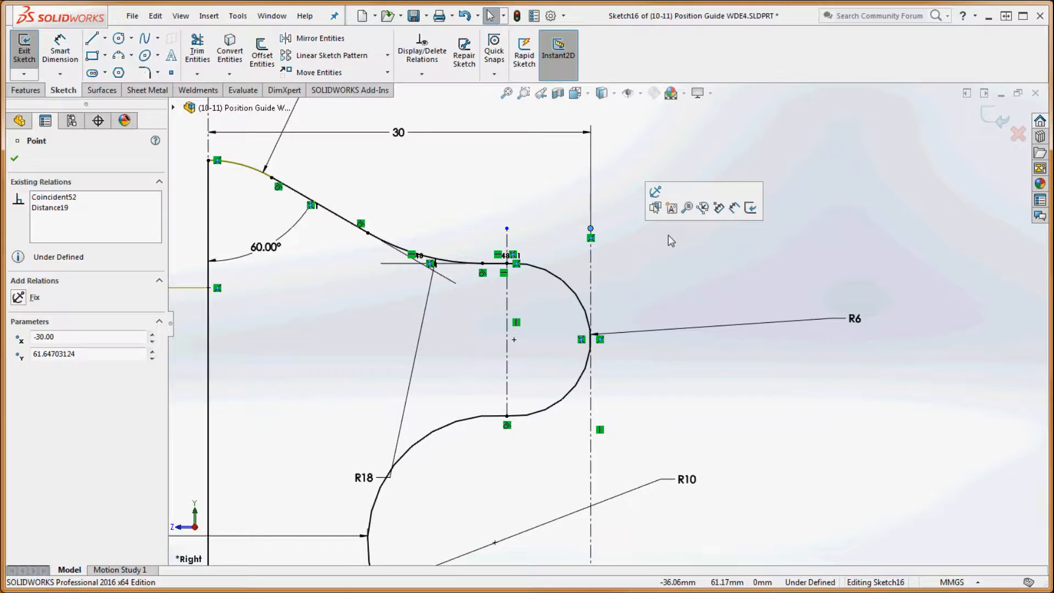
click(668, 235)
scroll(606, 324, up, 3)
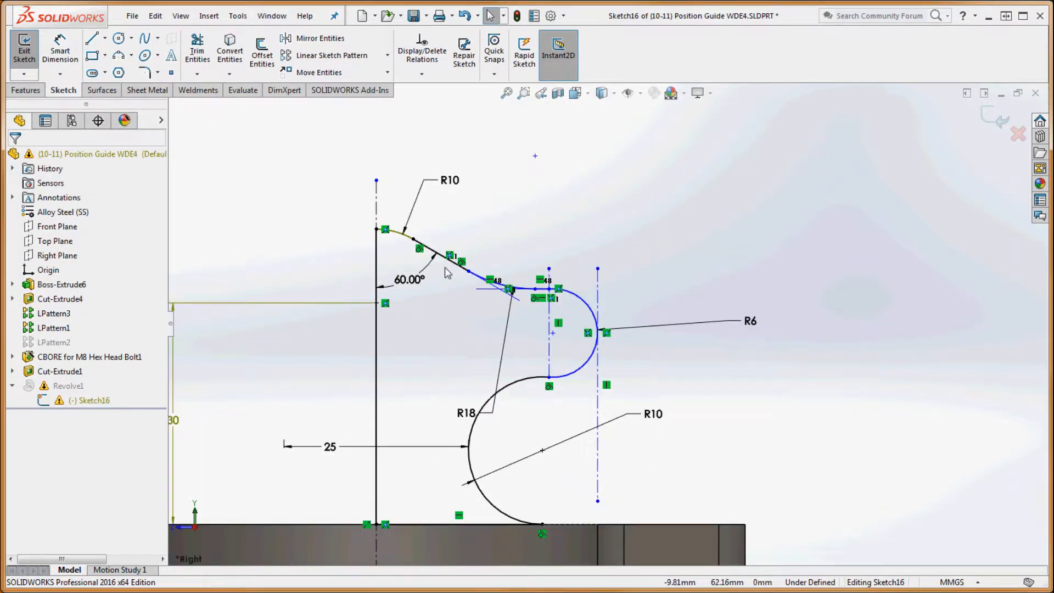
Pull the outer vertical construction line outward and make it collinear with the plate's vertical edge below it
scroll(604, 323, up, 3)
scroll(631, 369, down, 3)
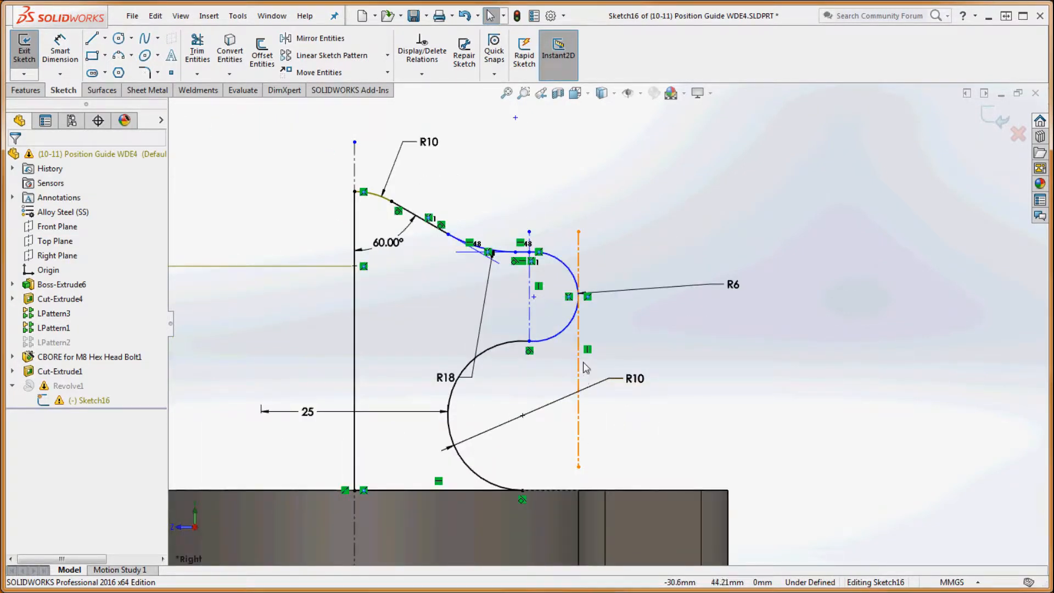
drag(582, 372, 585, 384)
click(596, 428)
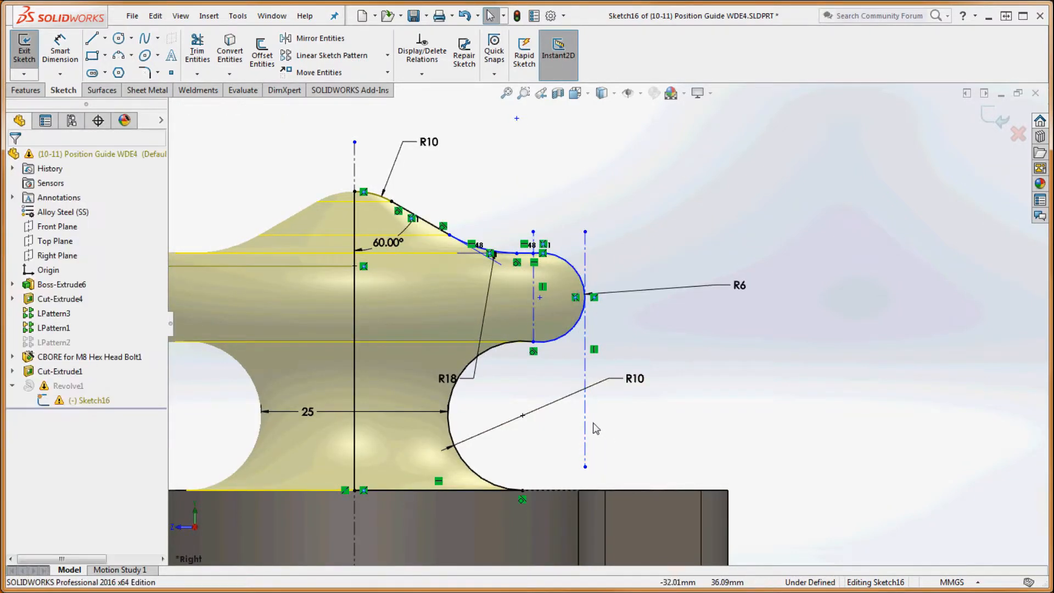
click(585, 431)
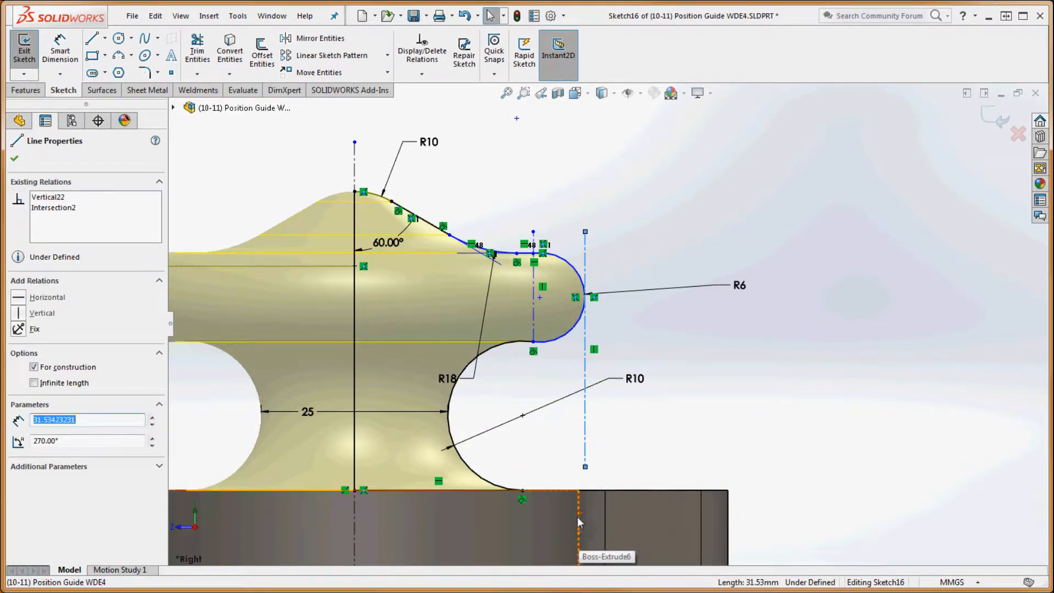
ctrl+click(578, 517)
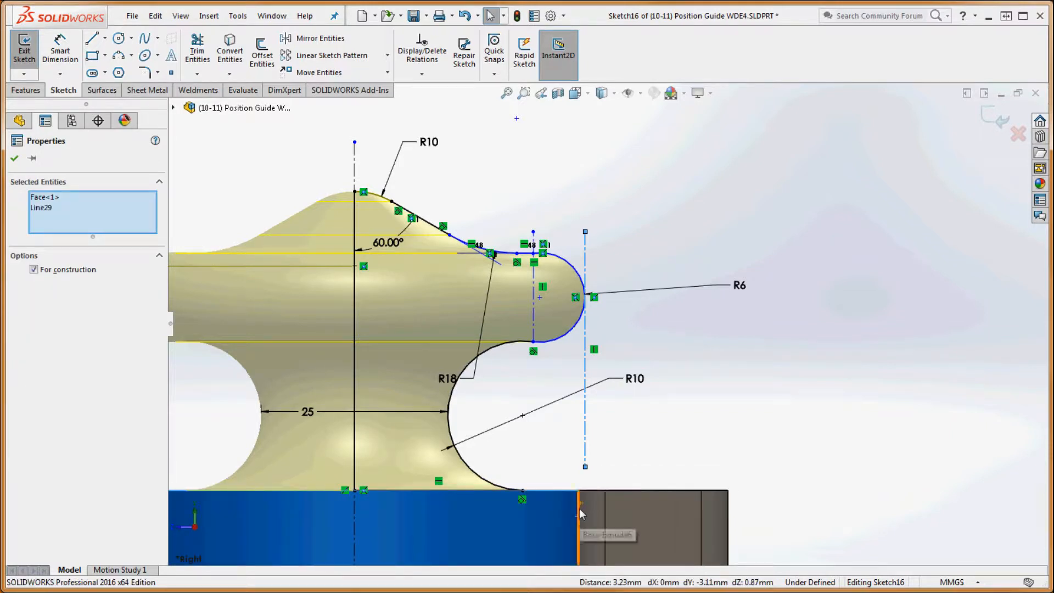
ctrl+click(555, 531)
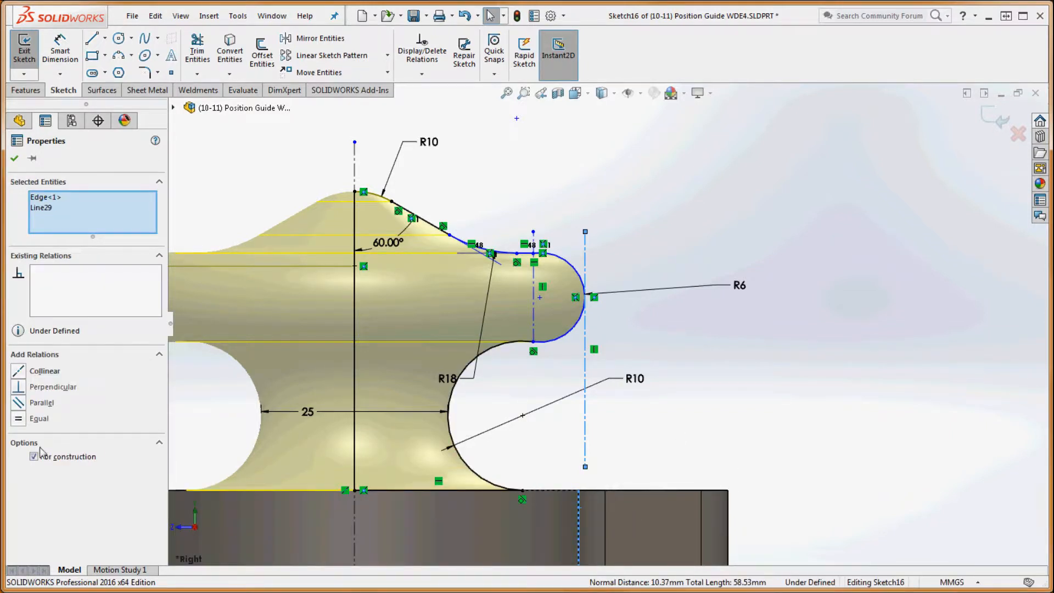
click(25, 372)
key(Escape)
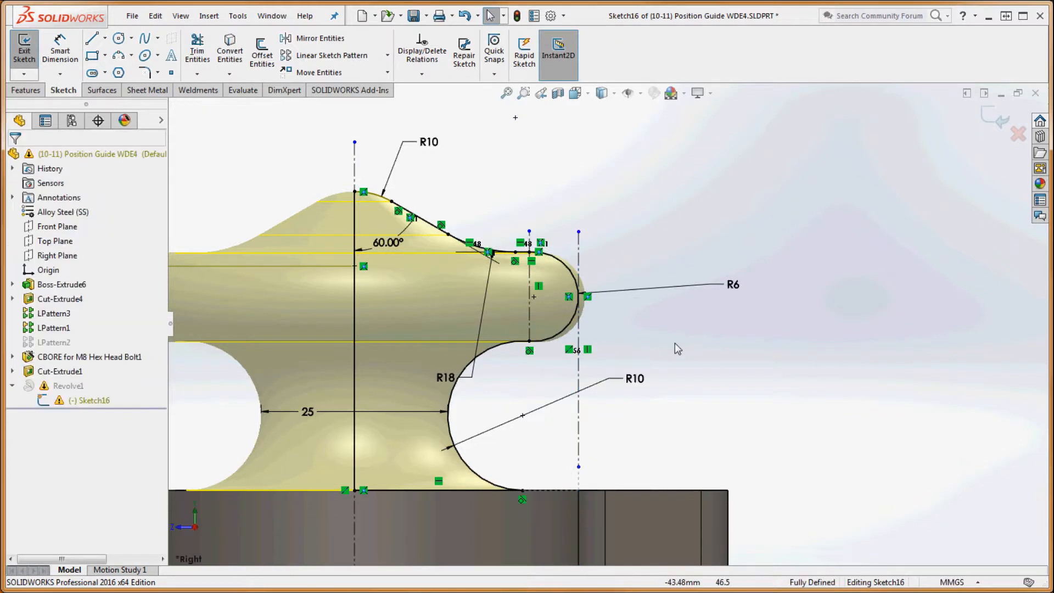
Add a driven diameter dimension across the revolve axis to the R6 arc, placing it above the profile
scroll(593, 277, up, 2)
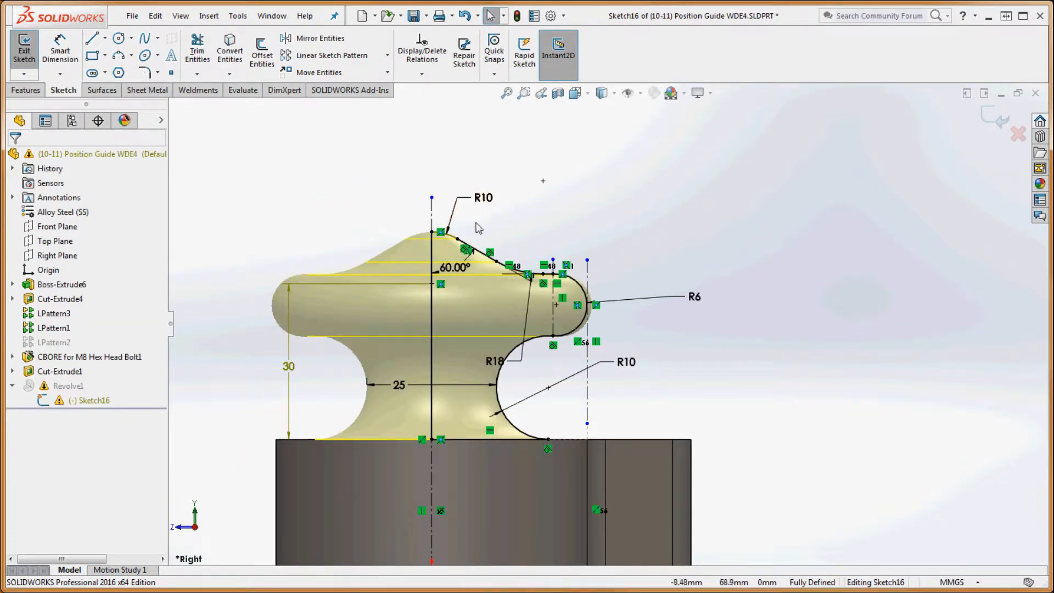
click(42, 58)
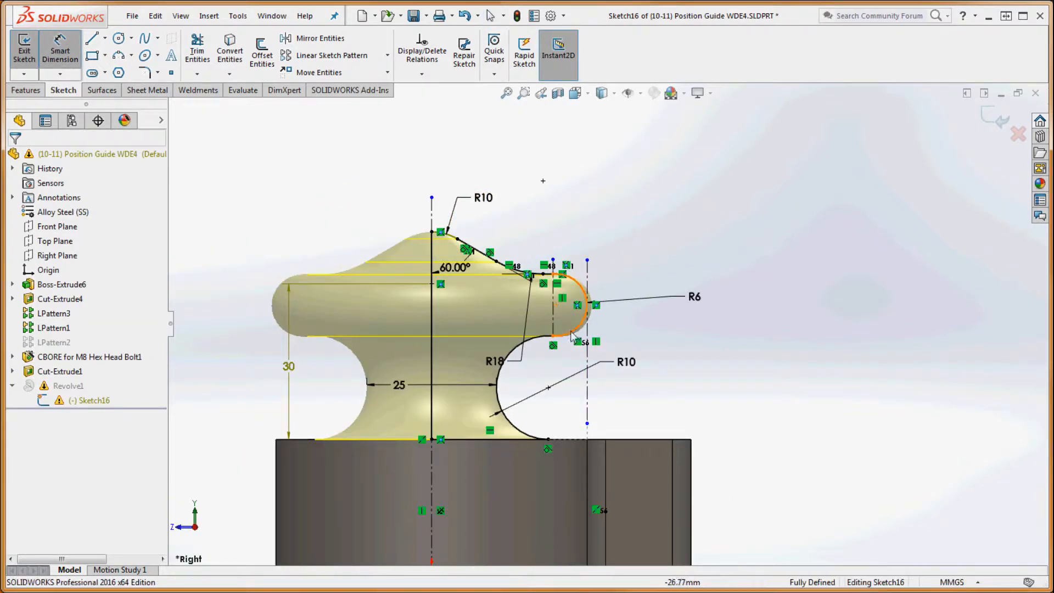
click(576, 283)
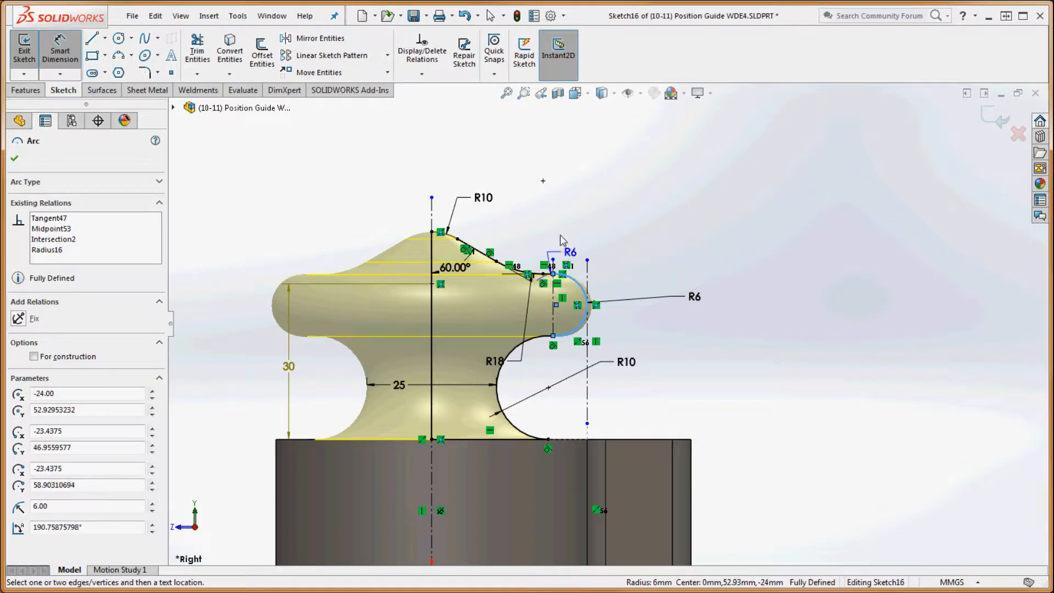
click(432, 220)
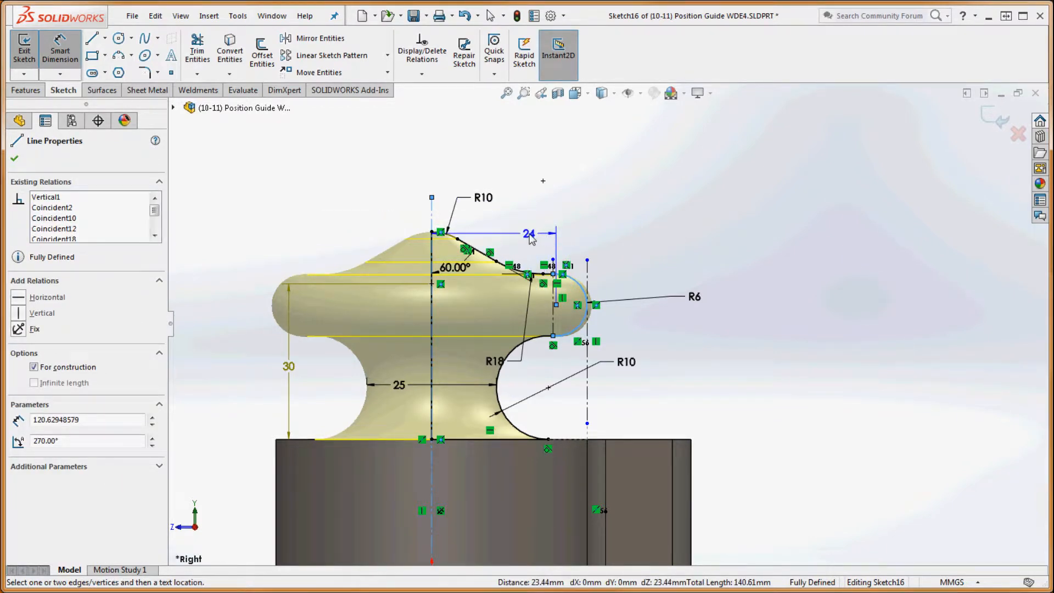
click(373, 230)
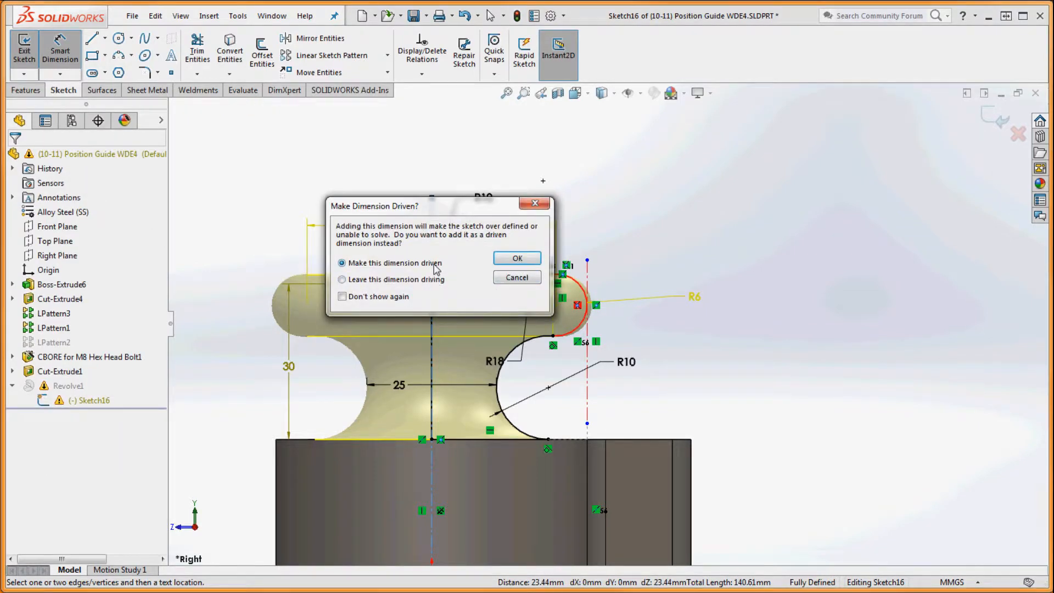
click(518, 258)
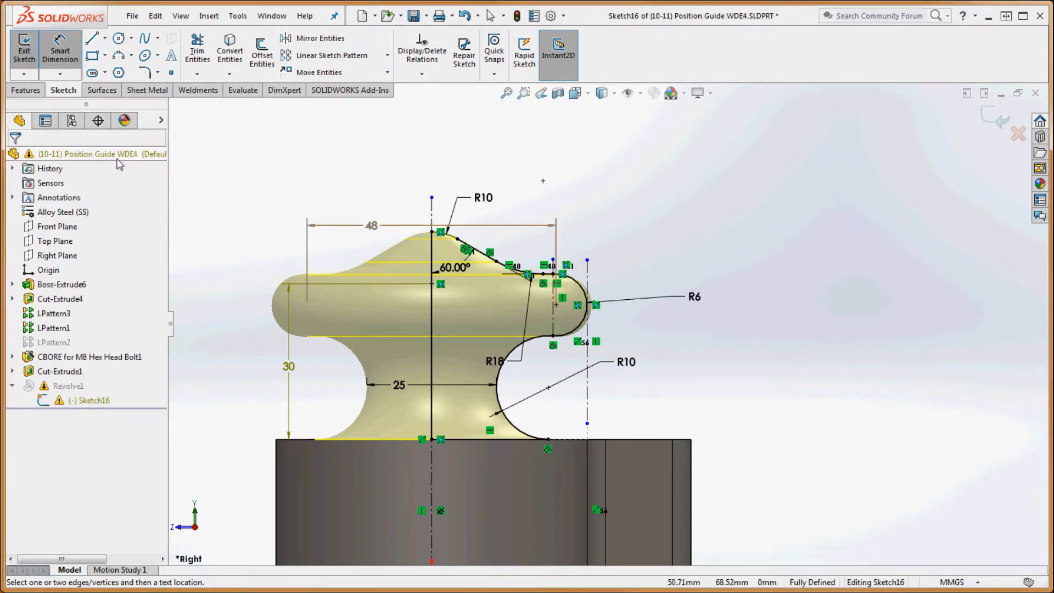
Set the first arc condition of the driven diameter dimension to Max so it measures to the R6 arc's outermost edge
click(555, 239)
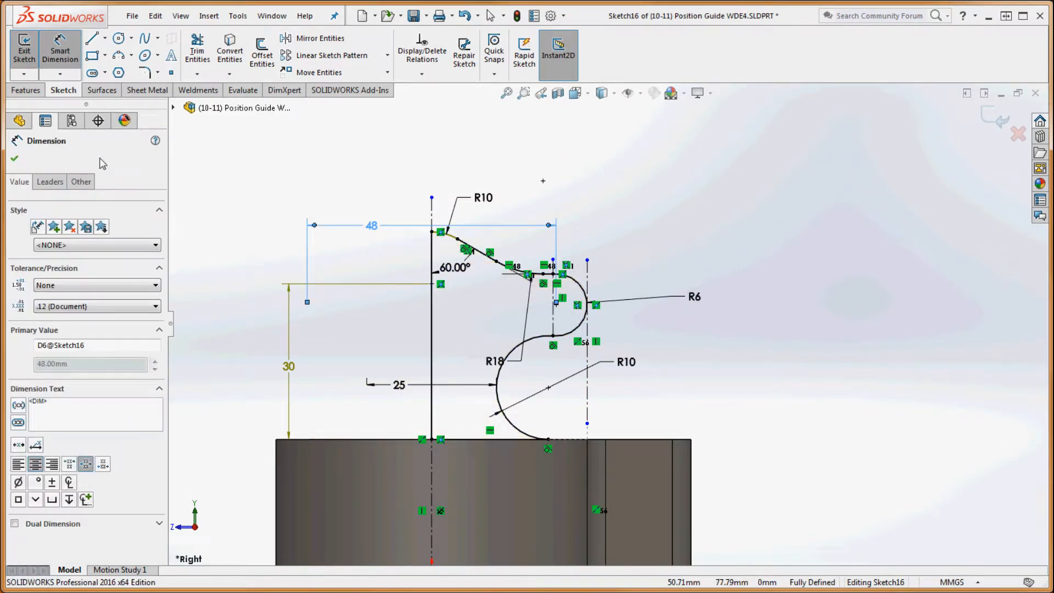
click(50, 182)
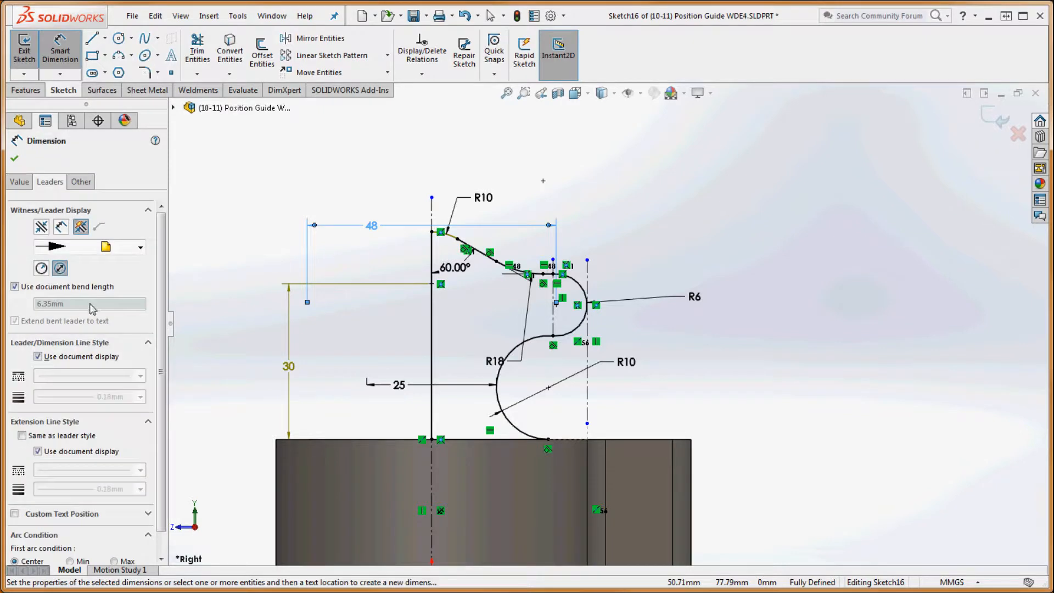
click(114, 561)
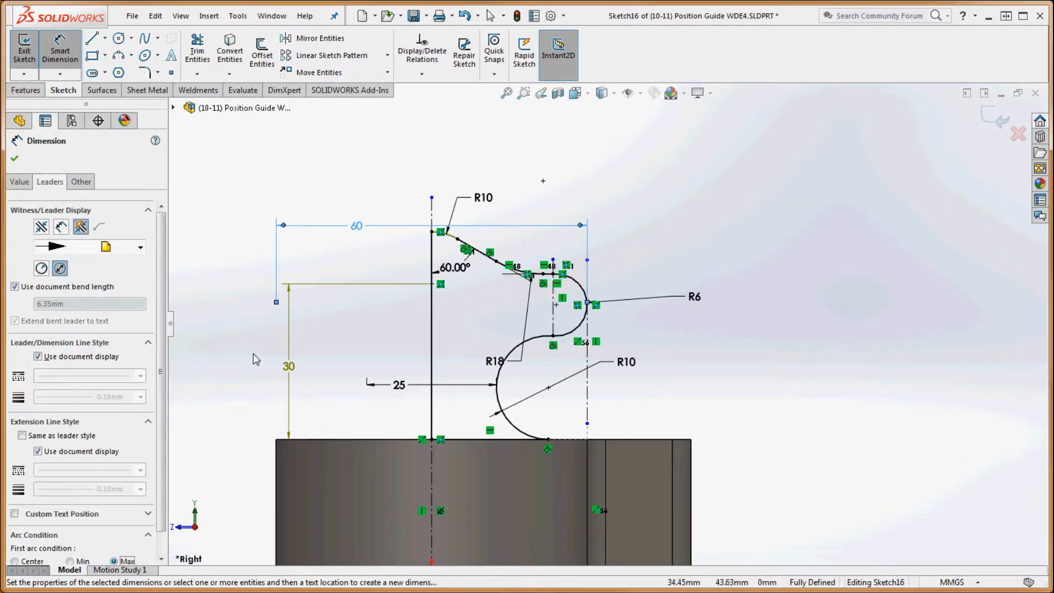
click(14, 158)
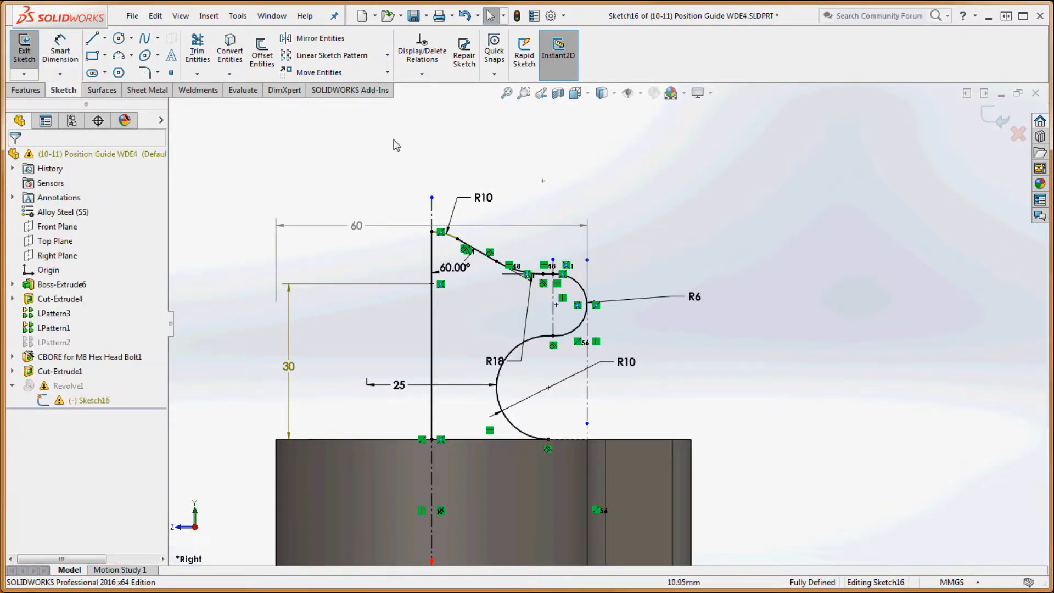
Delete the short horizontal line joining the R18 arc to the R6 arc
scroll(556, 360, down, 4)
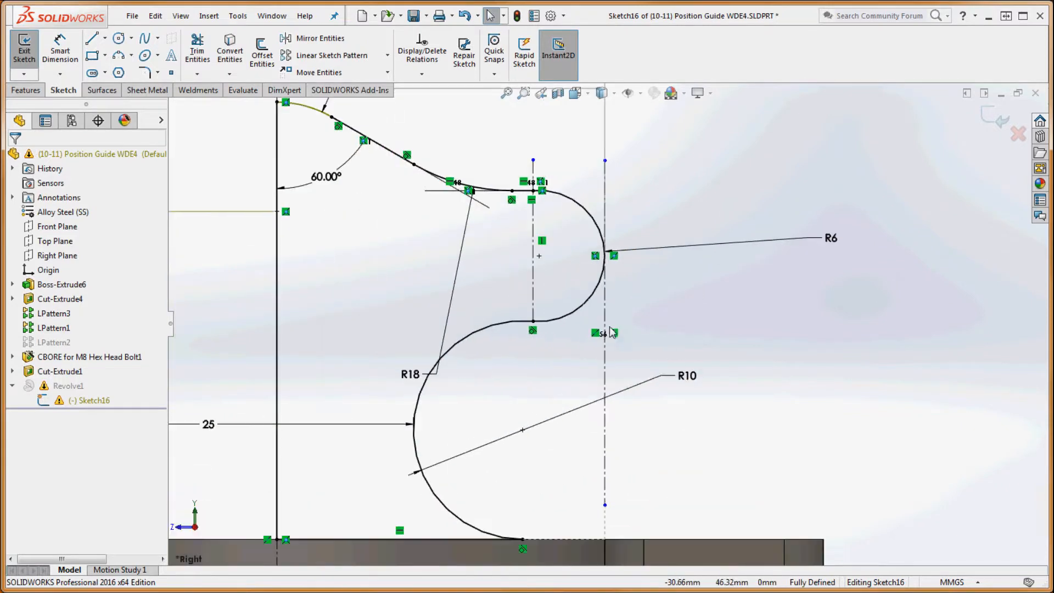
scroll(511, 208, down, 5)
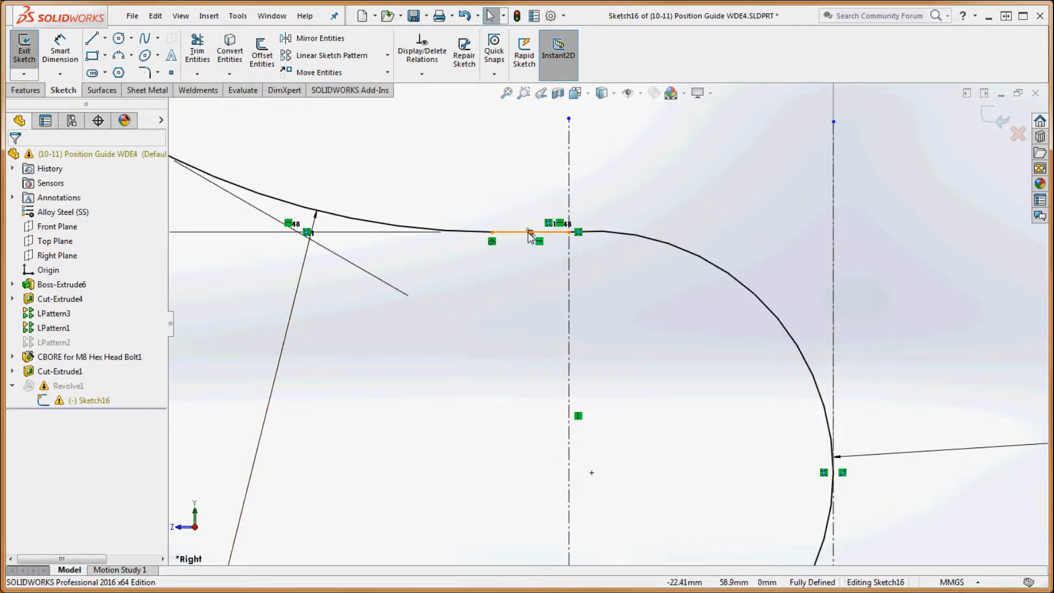
click(555, 231)
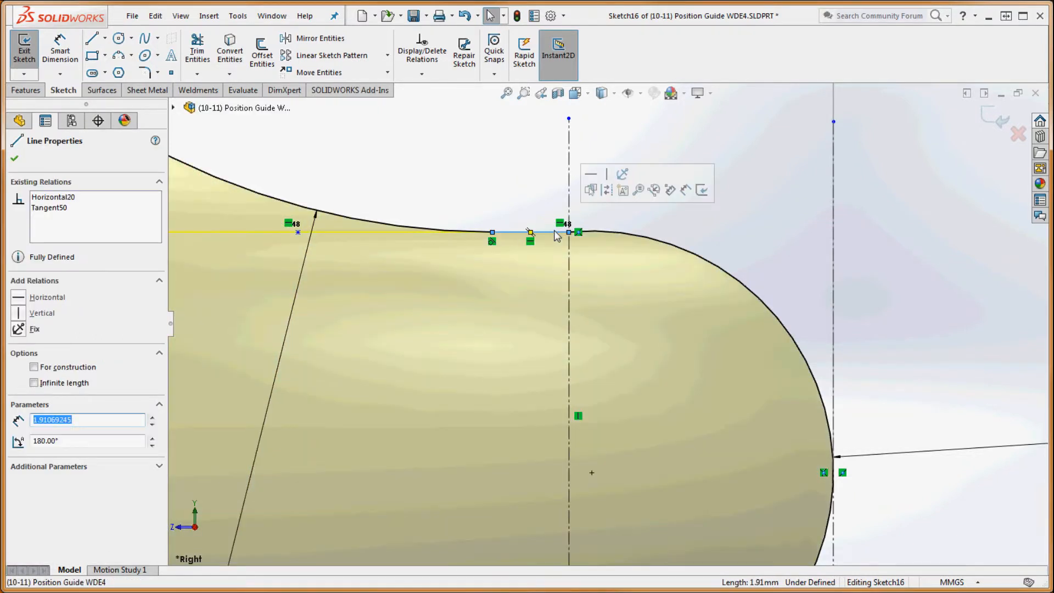
key(Delete)
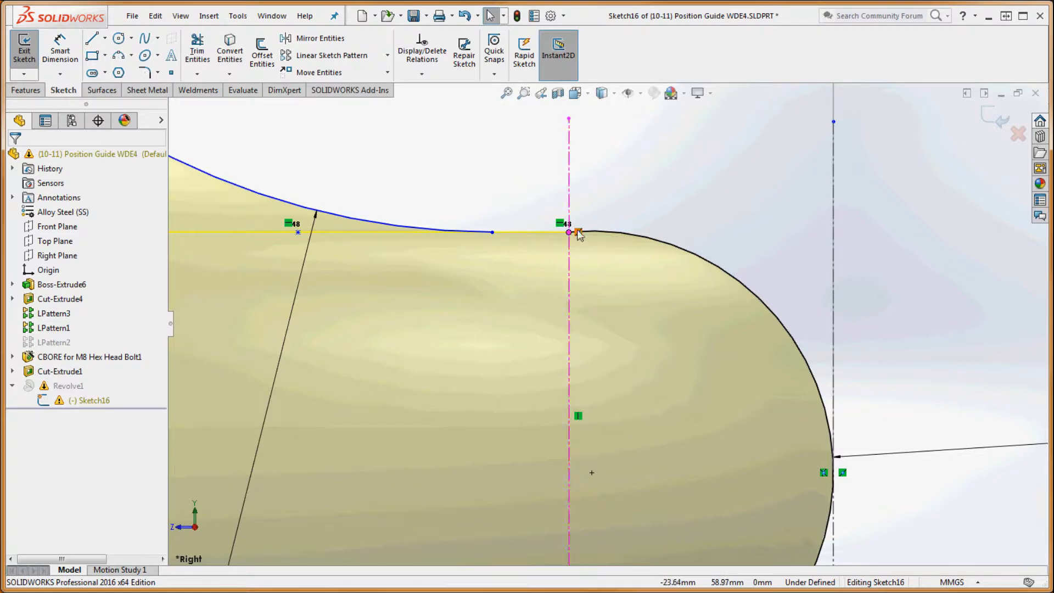
Delete the inner vertical construction line running through the R6 arc's endpoints
scroll(585, 220, up, 2)
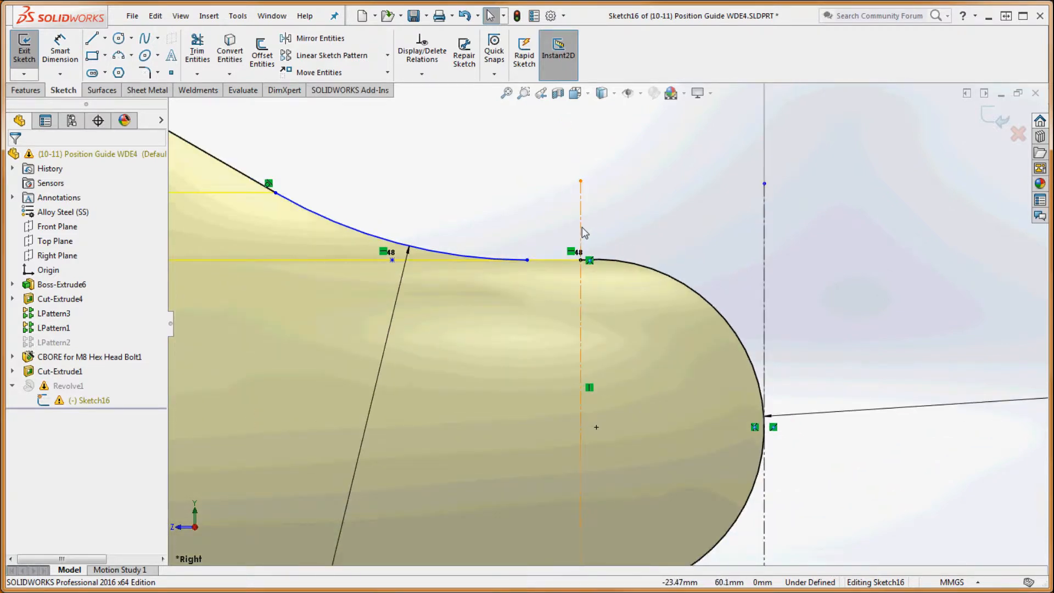
click(581, 223)
key(Delete)
scroll(600, 274, up, 5)
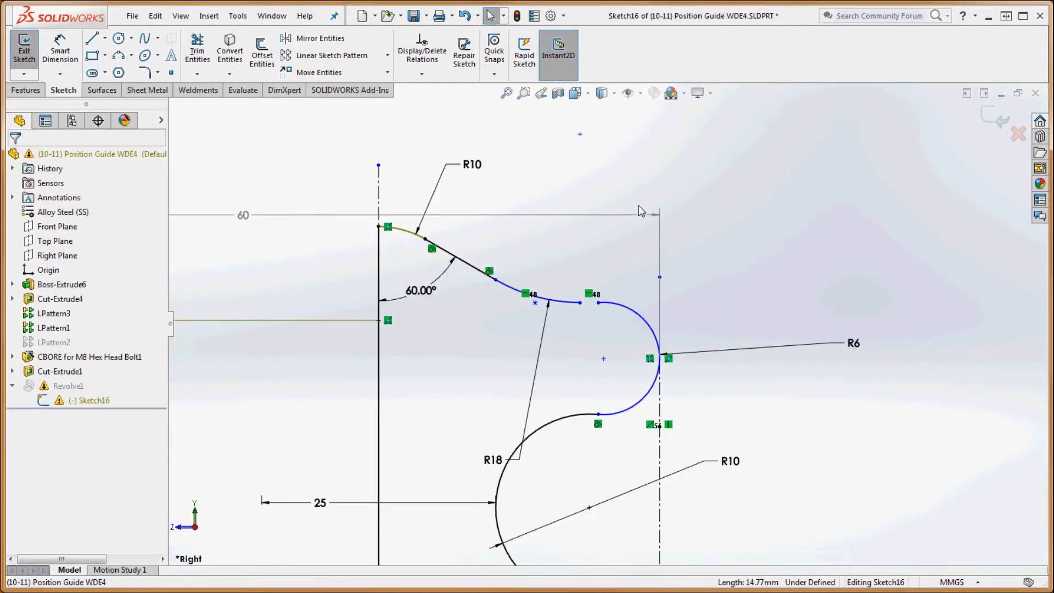
Merge the R6 arc's upper endpoint with the open end of the R18 arc
scroll(593, 427, down, 5)
scroll(640, 420, up, 3)
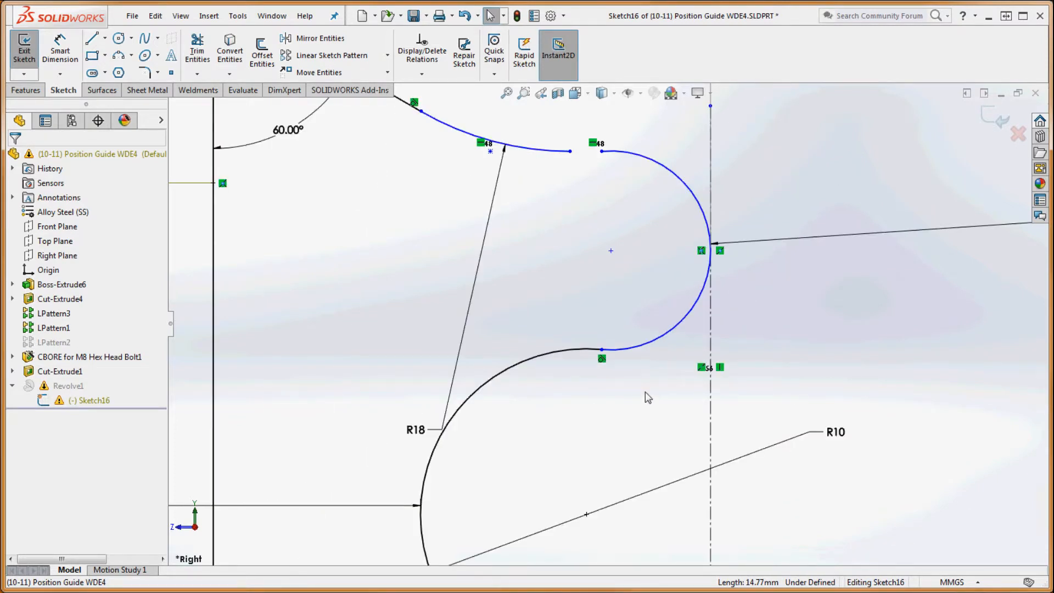
scroll(648, 397, up, 2)
click(583, 205)
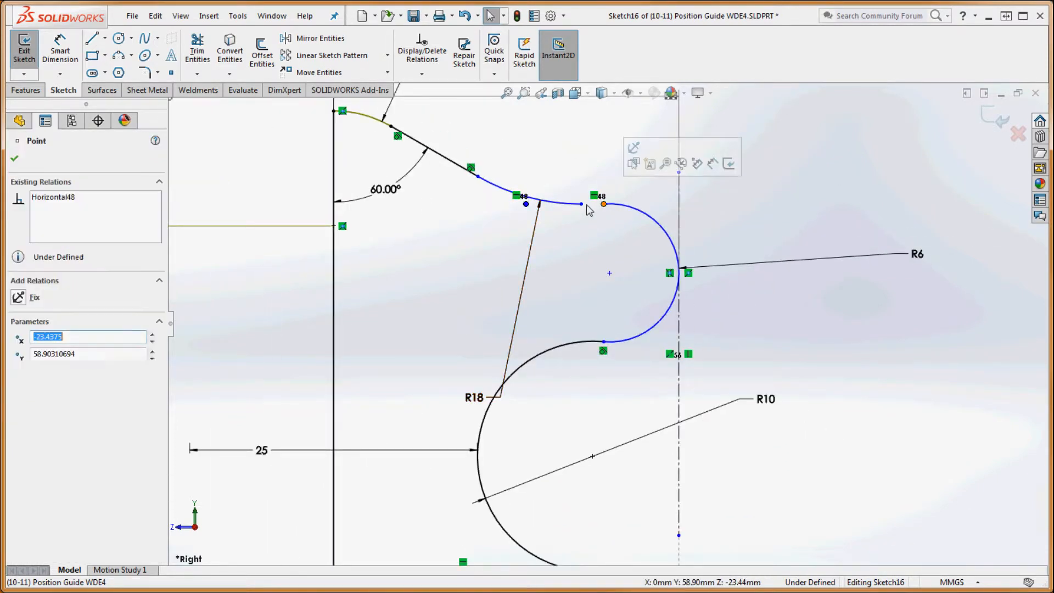
ctrl+click(581, 204)
click(18, 418)
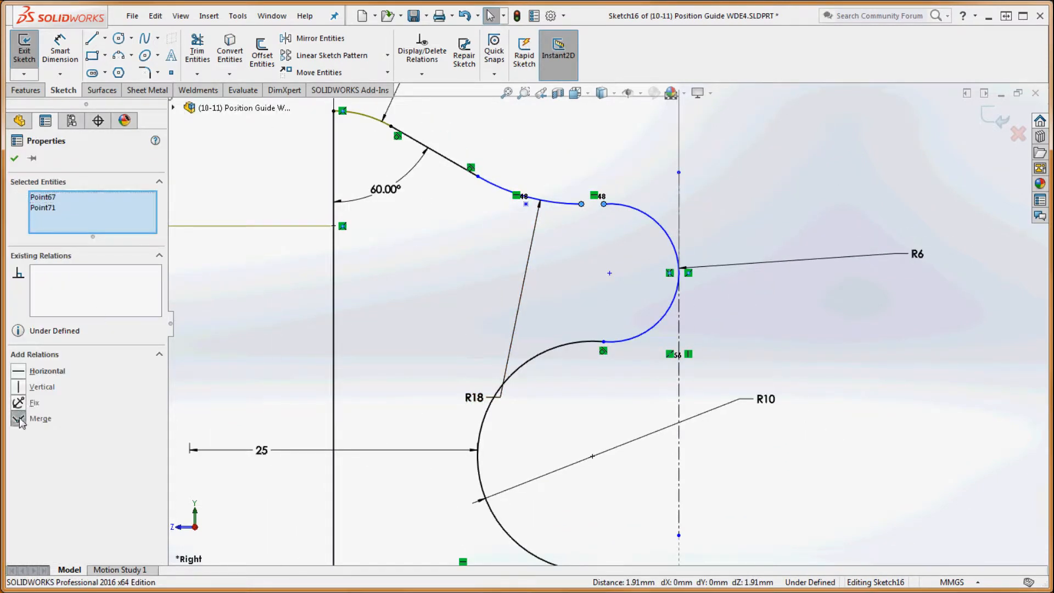
Add a Tangent relation between the R6 arc and the R18 arc
scroll(609, 237, down, 2)
click(609, 237)
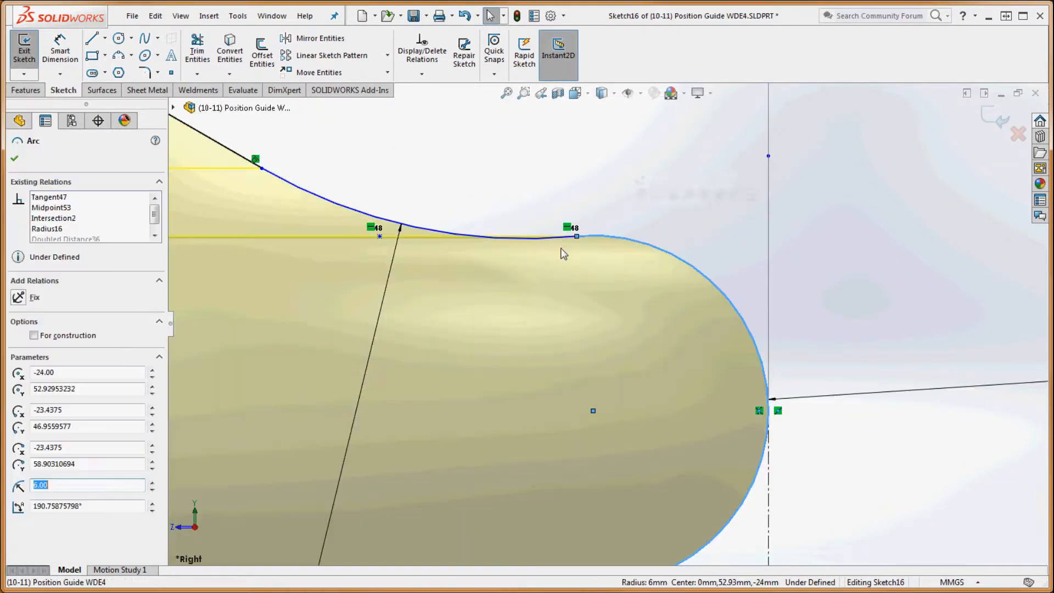
ctrl+click(560, 238)
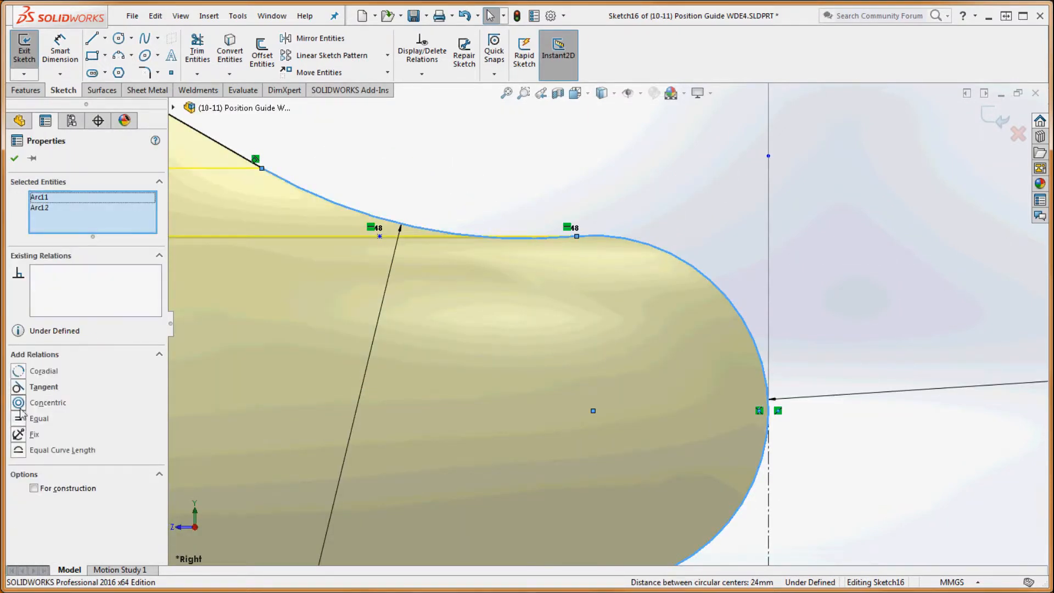
click(18, 388)
key(Escape)
scroll(625, 432, up, 2)
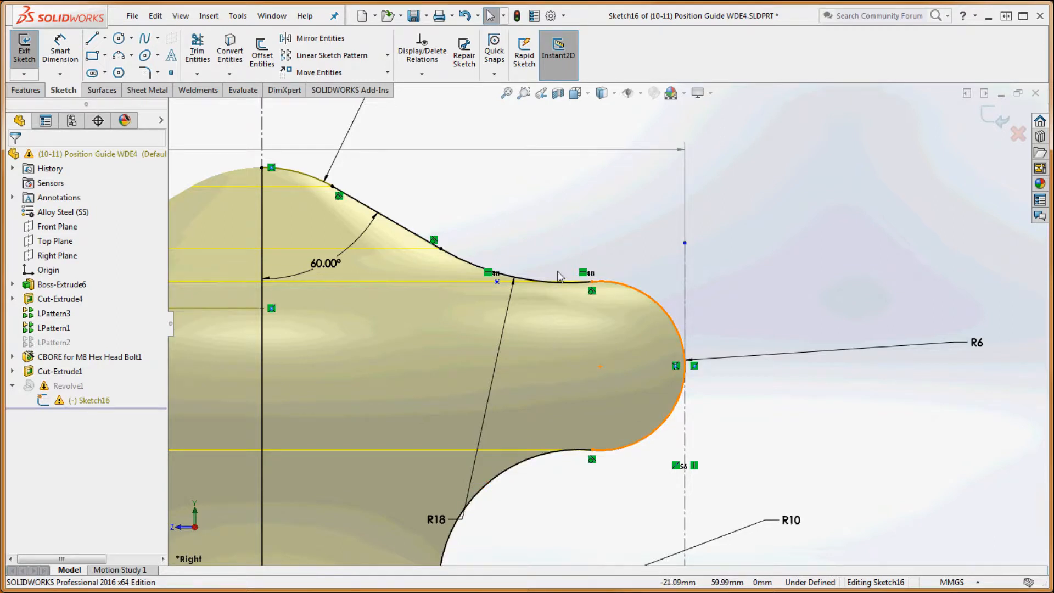
Move the leftover point below the R18 arc towards the revolve axis and delete it
scroll(511, 283, down, 3)
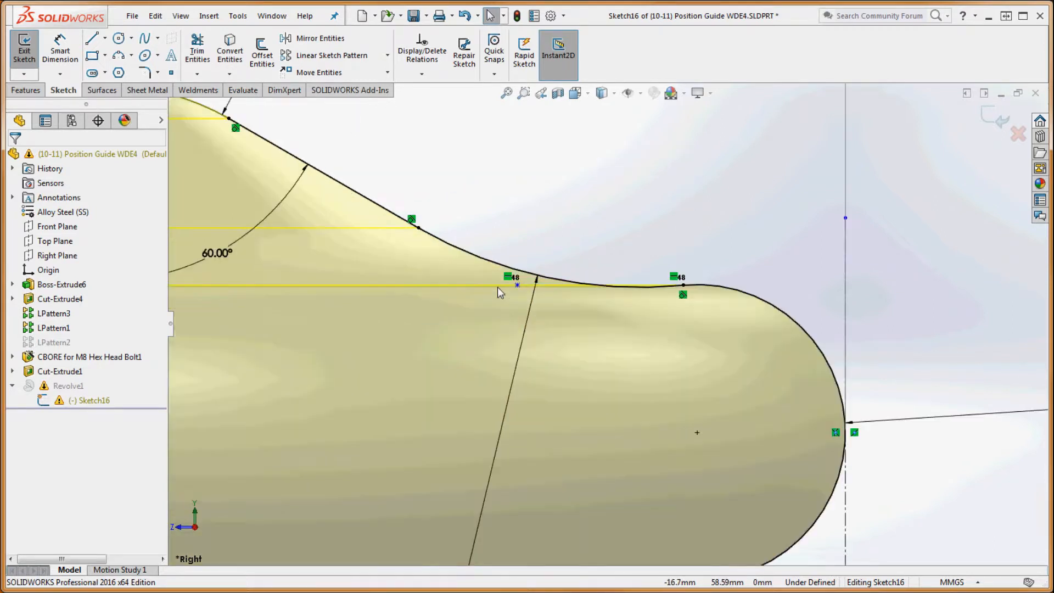
scroll(498, 287, down, 2)
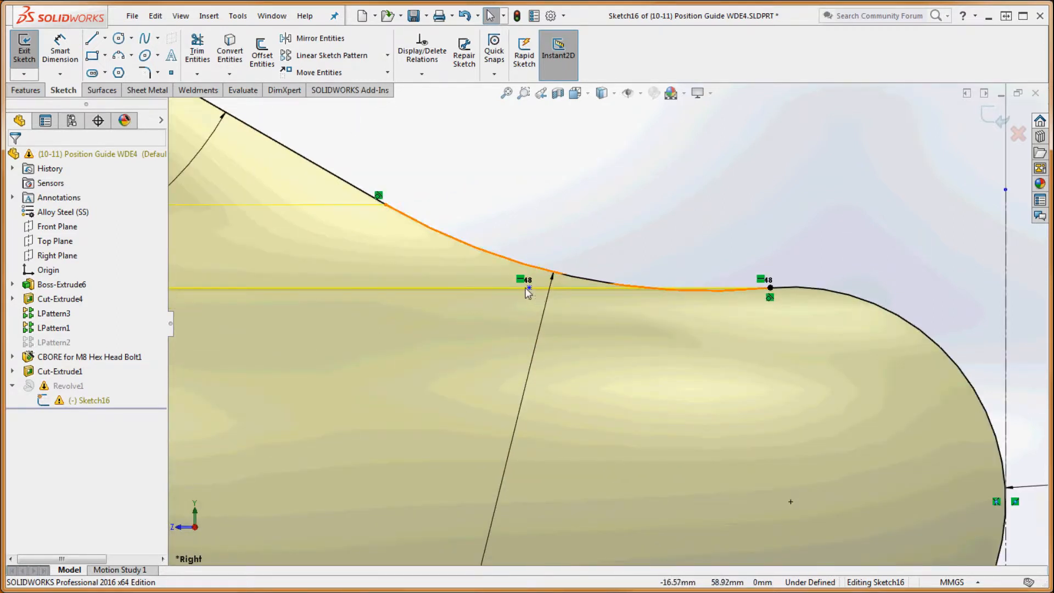
drag(530, 293, 433, 295)
click(426, 286)
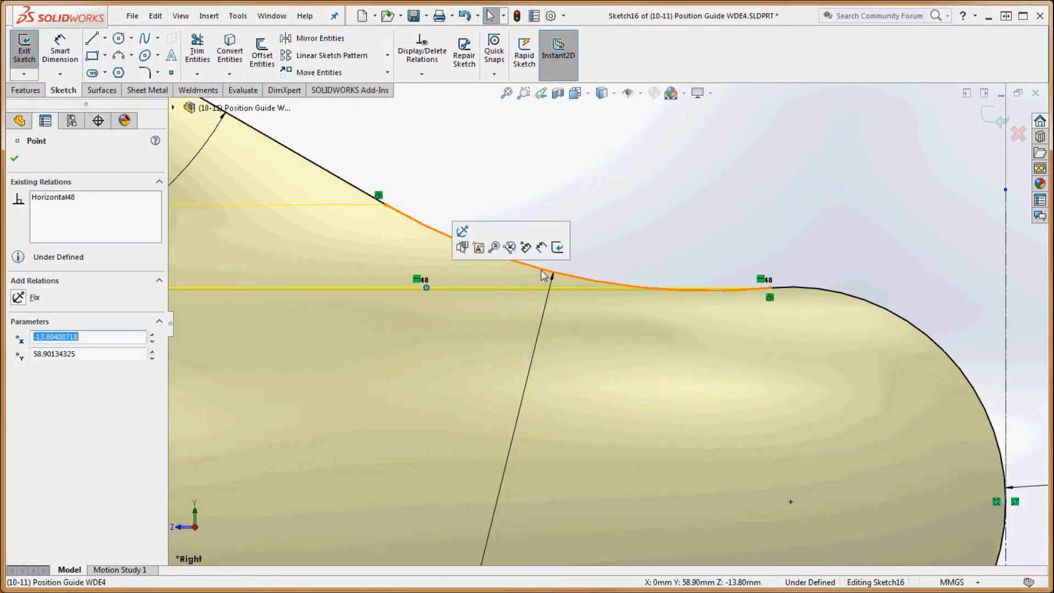
key(Delete)
scroll(590, 335, up, 3)
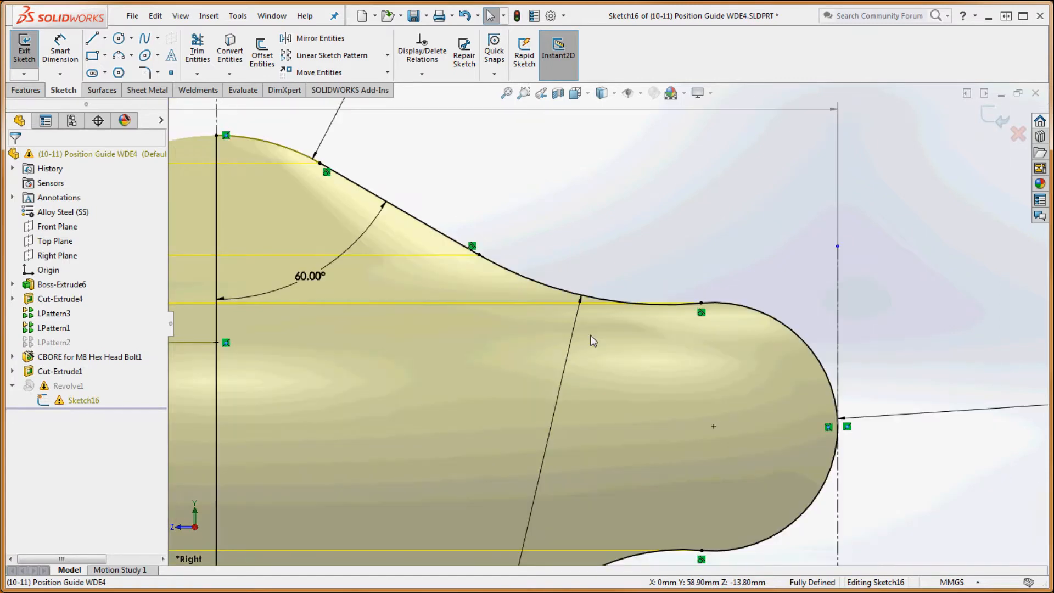
scroll(578, 257, up, 2)
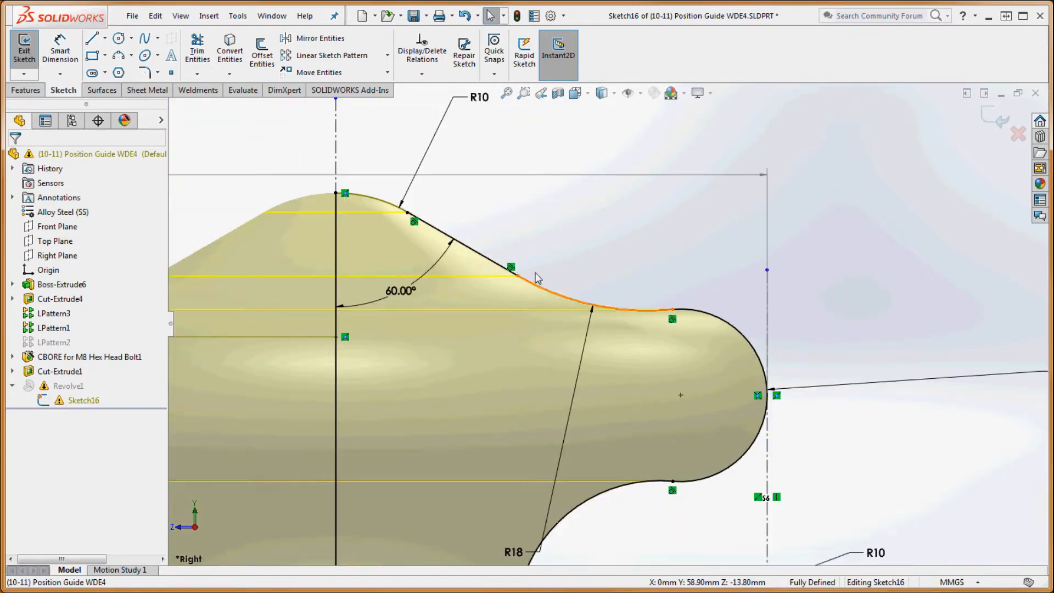
Undo the point's deletion and rebuild the part, reopening Sketch16 for editing
key(ctrl+z)
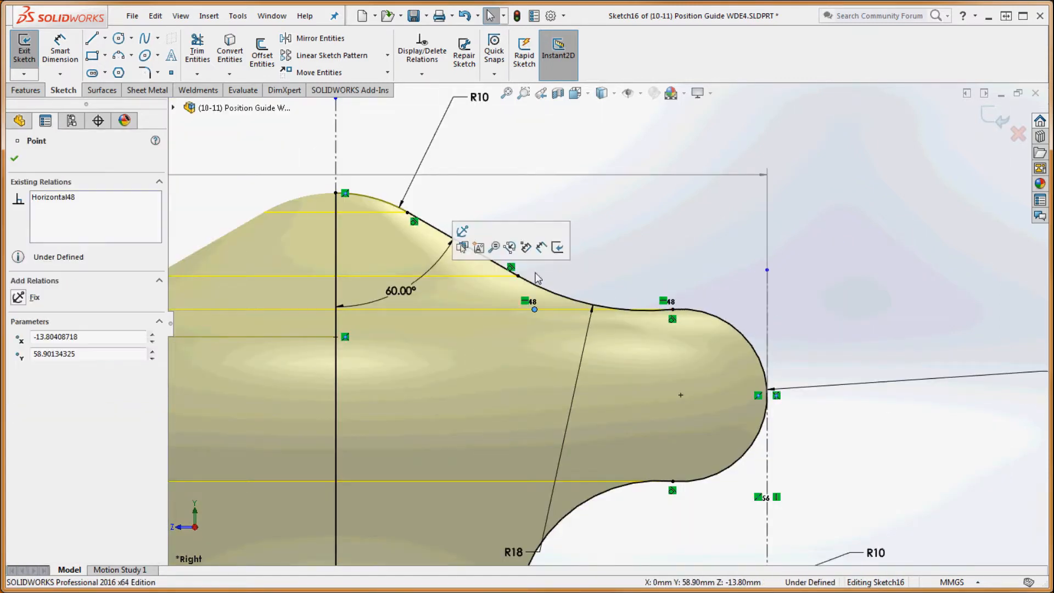
click(649, 250)
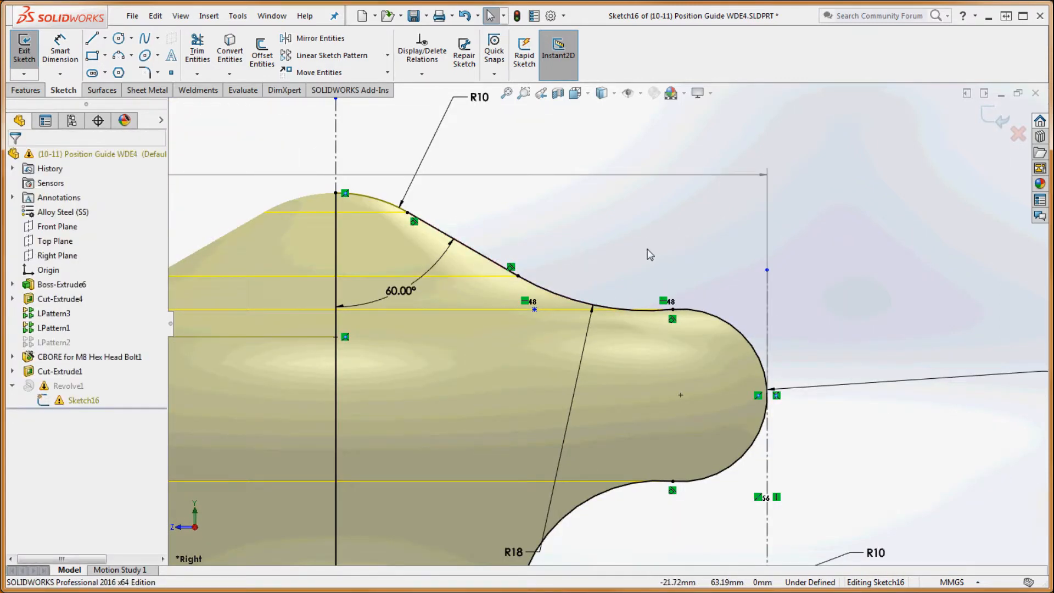
click(516, 17)
click(536, 289)
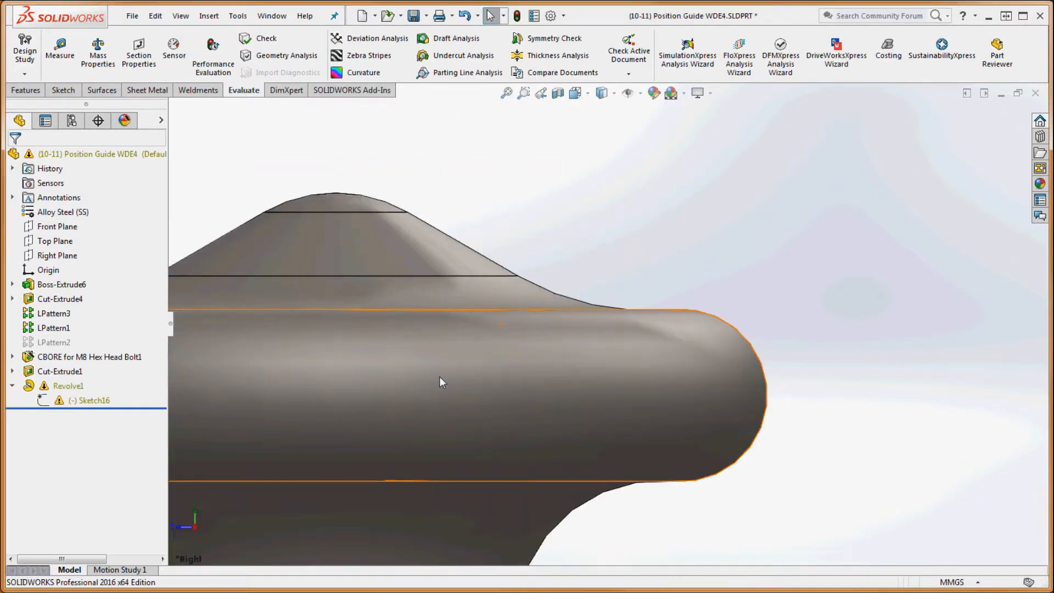
right_click(96, 401)
click(104, 362)
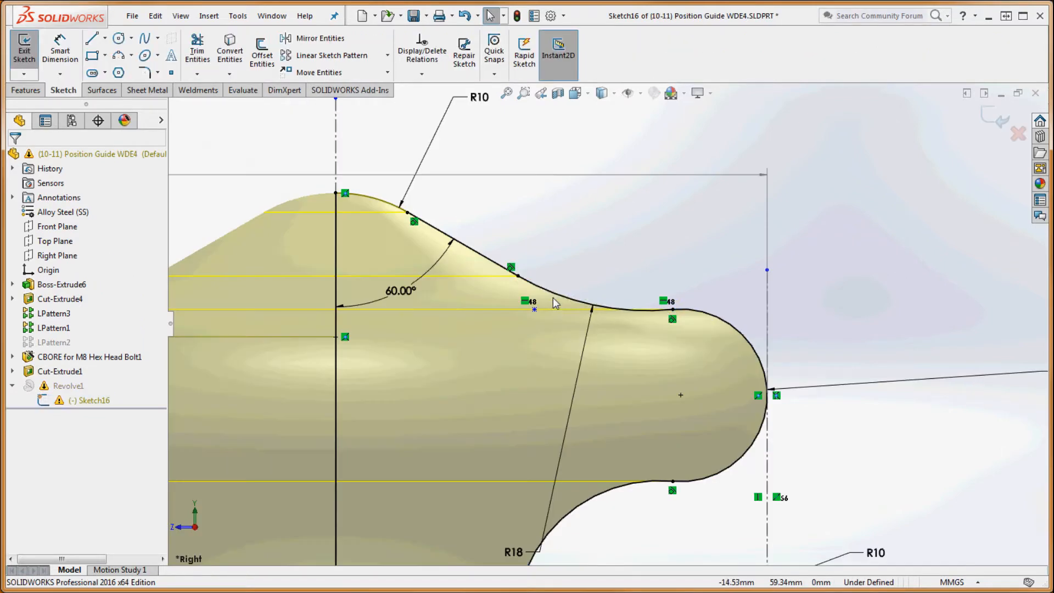
Delete the stray point with the horizontal relation beneath the R18 arc in Sketch16
scroll(529, 336, down, 5)
click(532, 325)
click(602, 318)
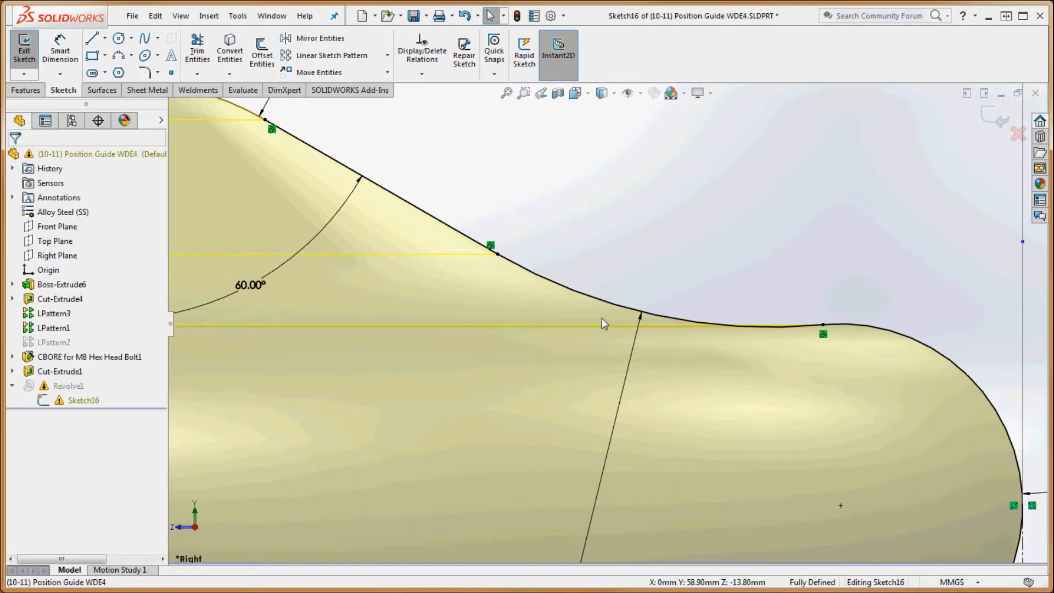
scroll(602, 318, up, 5)
scroll(676, 149, up, 3)
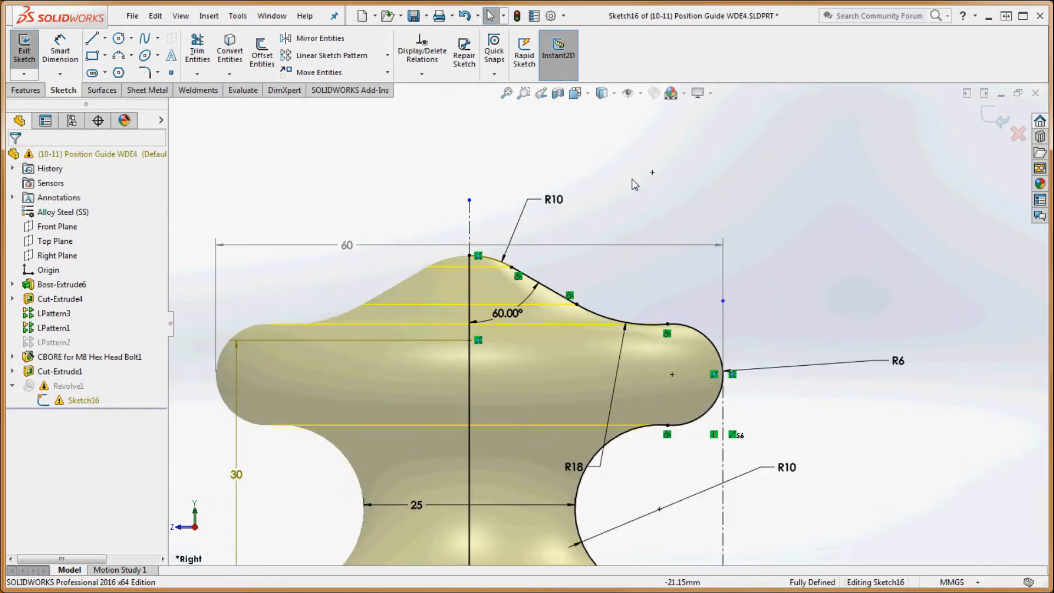
scroll(512, 283, down, 5)
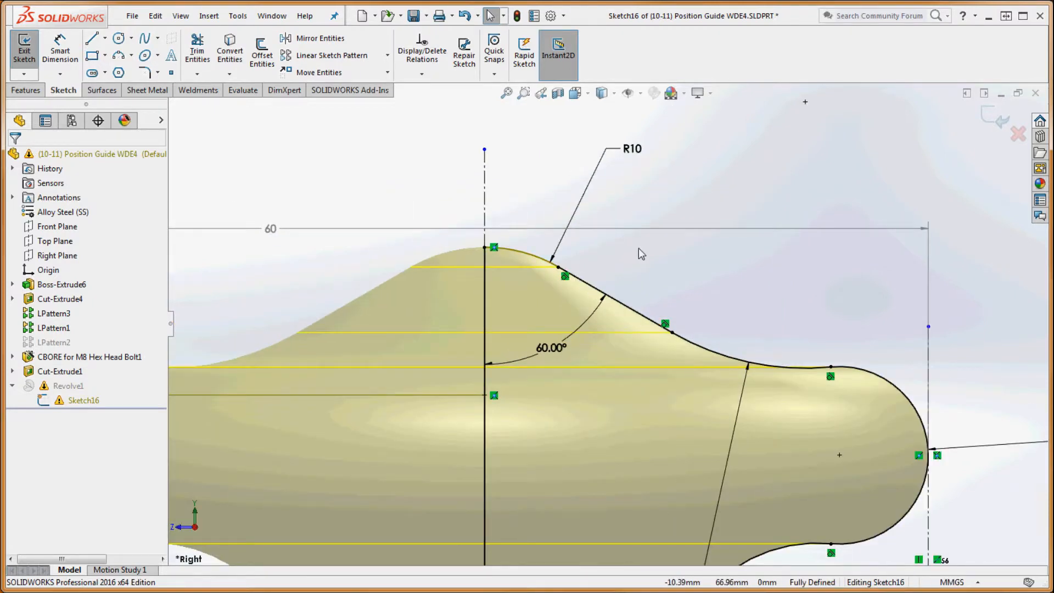
scroll(638, 248, up, 4)
scroll(636, 207, down, 2)
scroll(651, 289, up, 2)
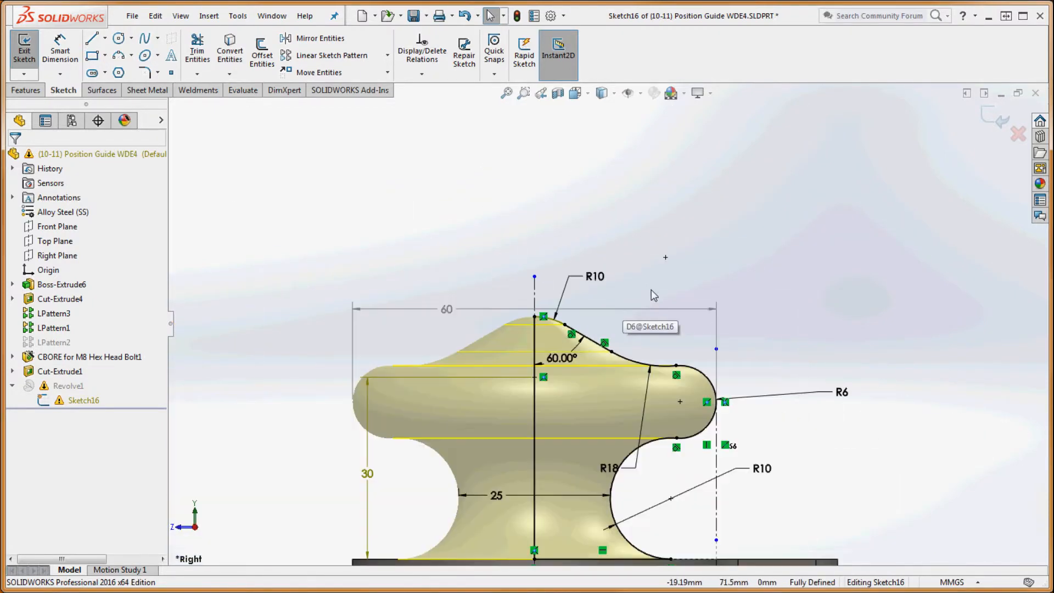
Delete the Distance14 dimension attached to the top R10 arc and pull the arc's endpoint on the axis slightly down
scroll(601, 352, down, 4)
scroll(577, 327, down, 2)
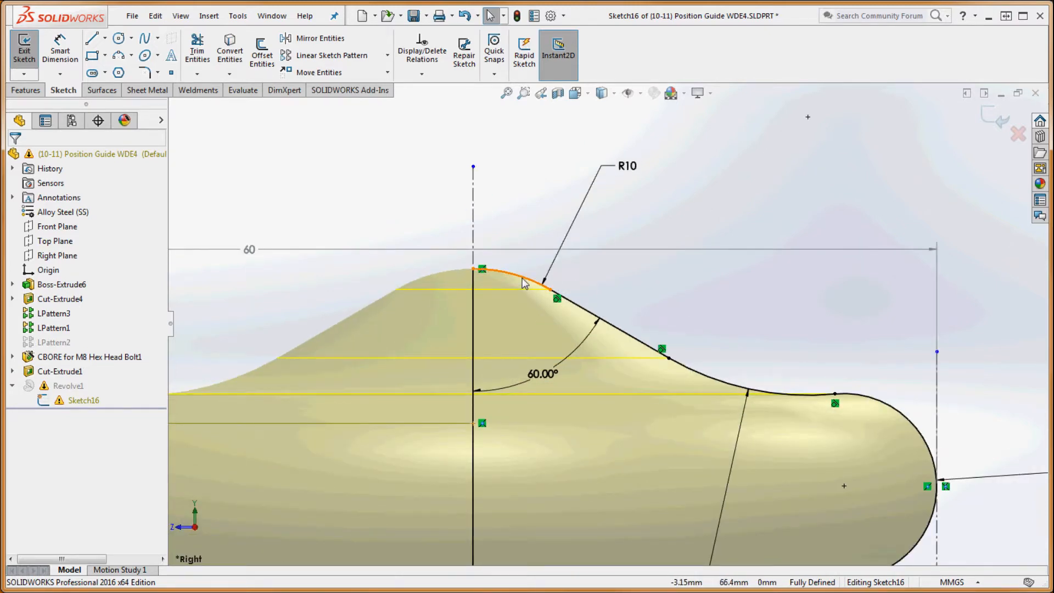
click(523, 289)
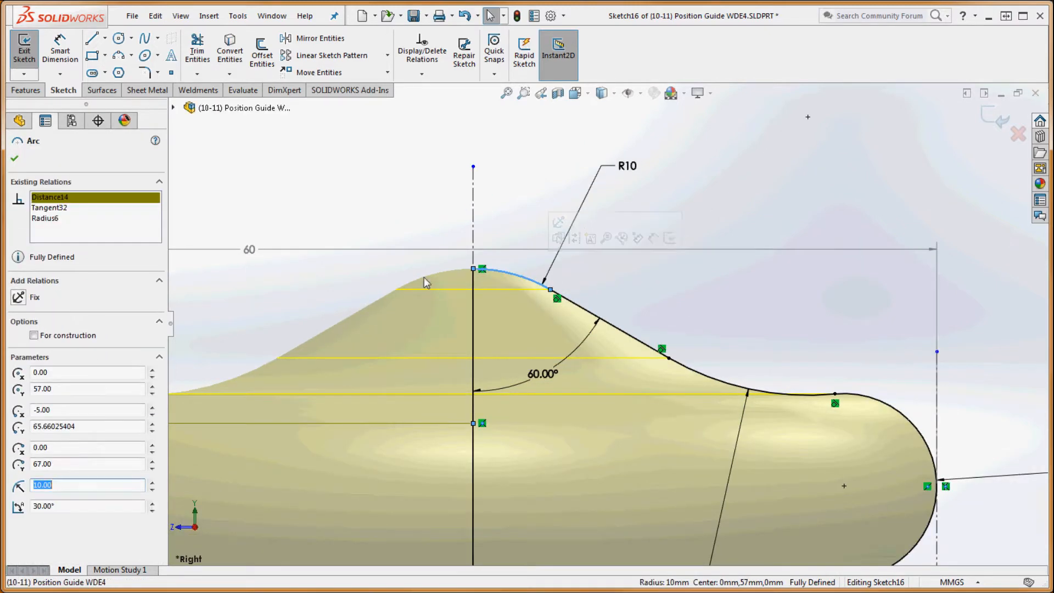
right_click(88, 202)
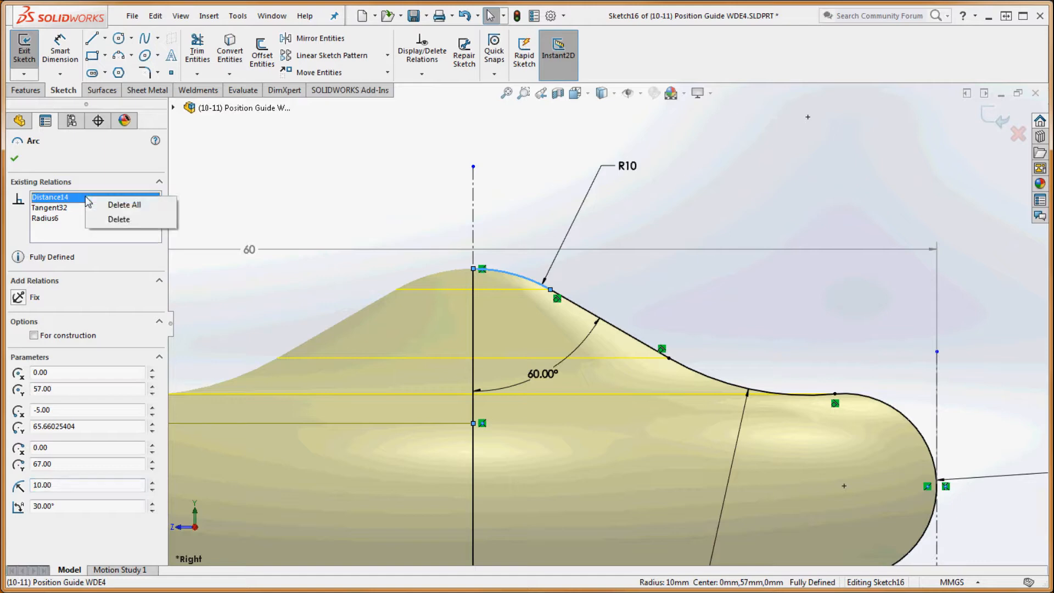
click(118, 219)
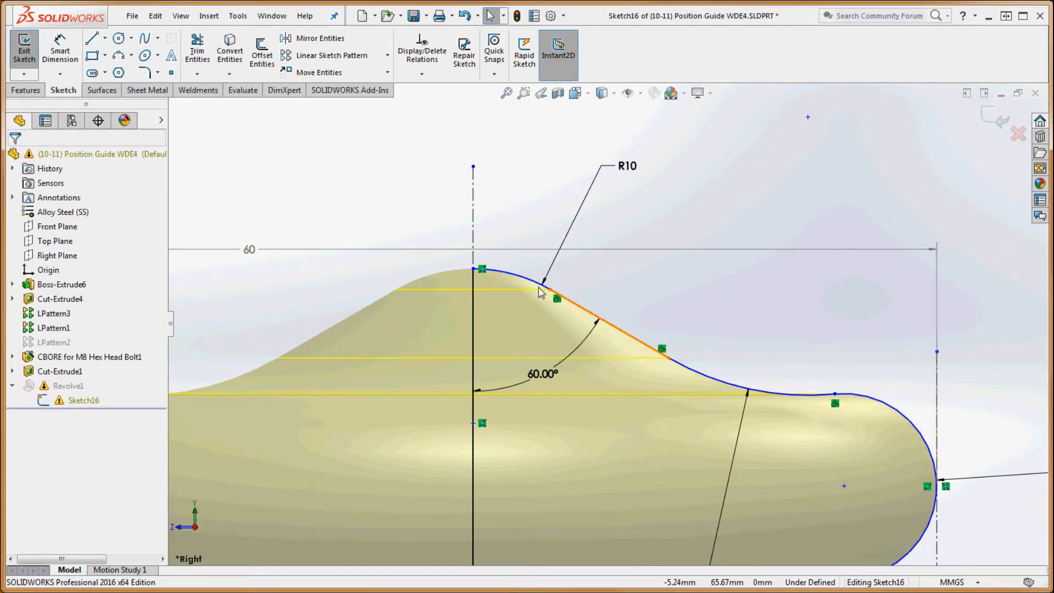
mouse_move(473, 268)
mouse_down()
mouse_move(470, 303)
mouse_move(472, 276)
mouse_move(480, 291)
mouse_up()
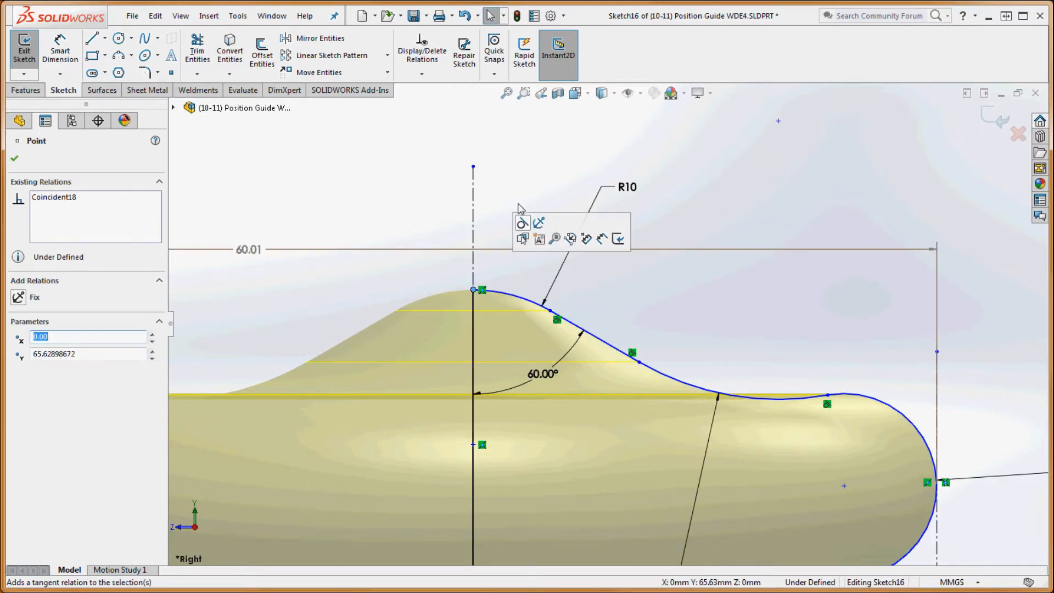
click(521, 164)
scroll(525, 163, up, 3)
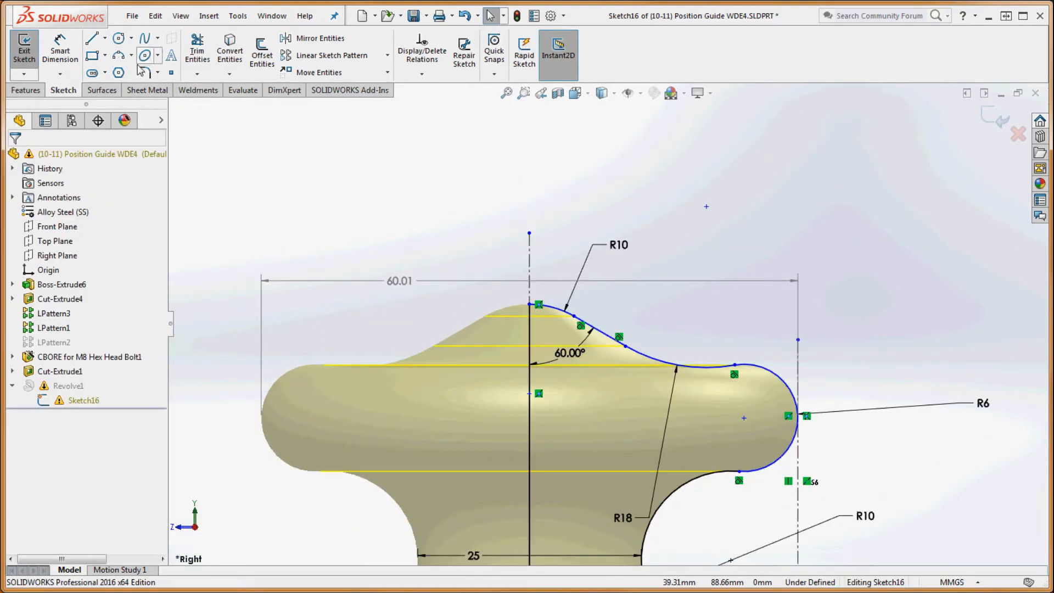
Dimension the vertical distance from the top R10 arc to the upper edge of the base block
click(60, 52)
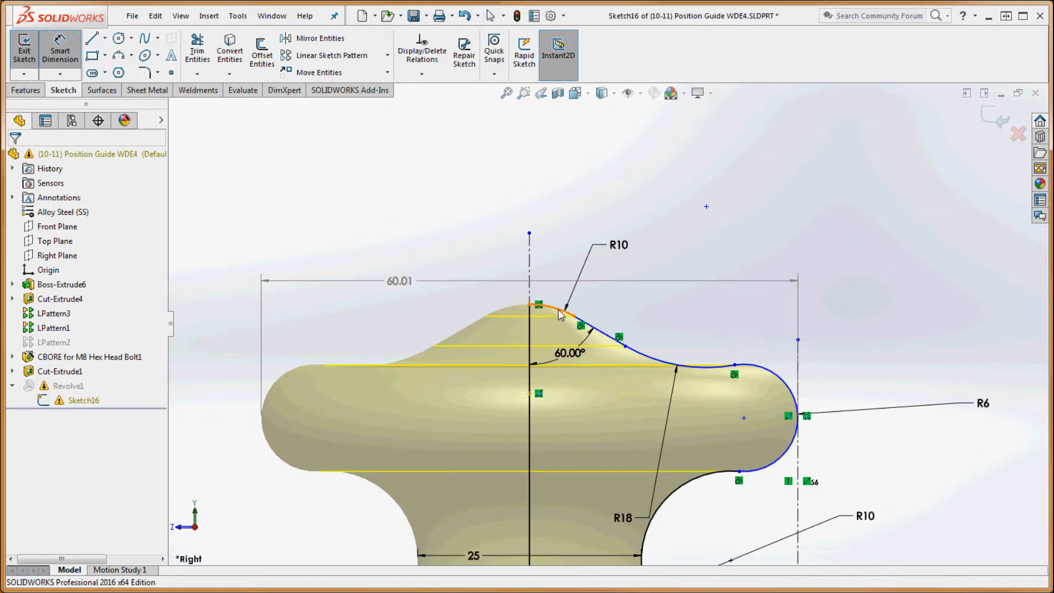
click(571, 322)
scroll(607, 325, up, 4)
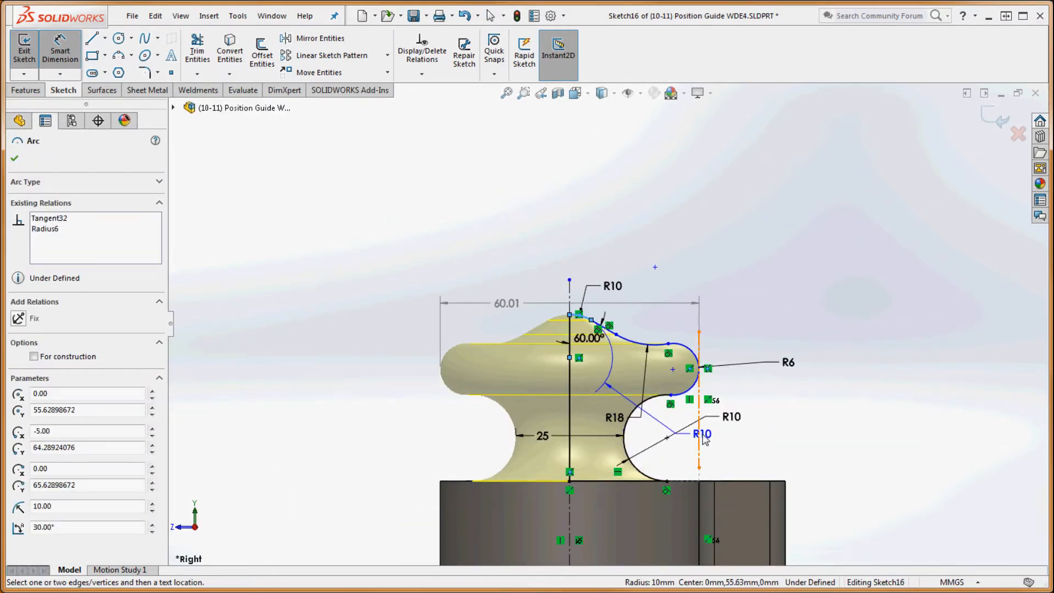
click(684, 483)
click(424, 457)
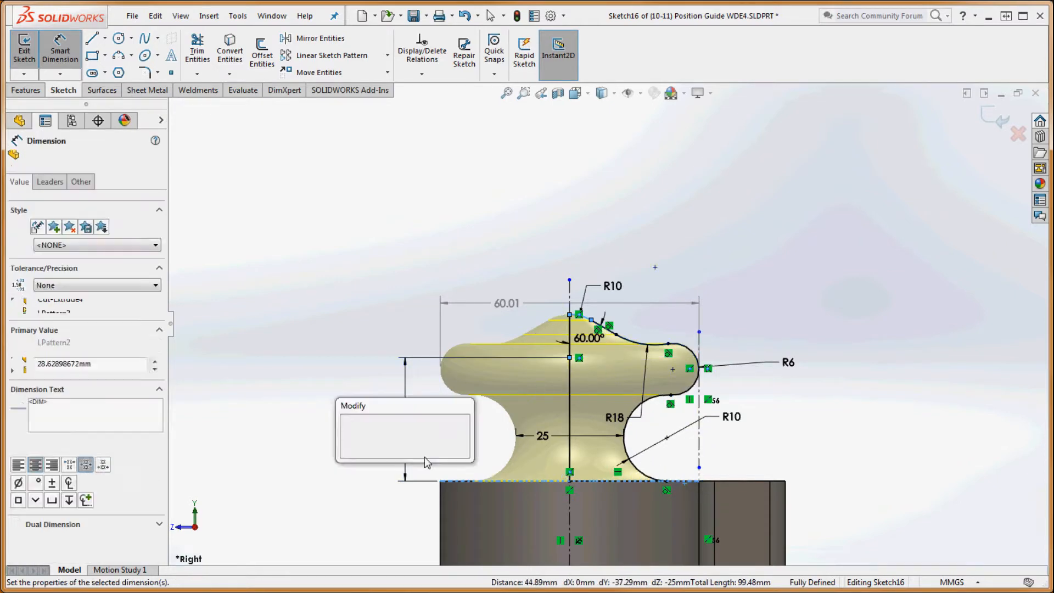
click(350, 432)
key(Escape)
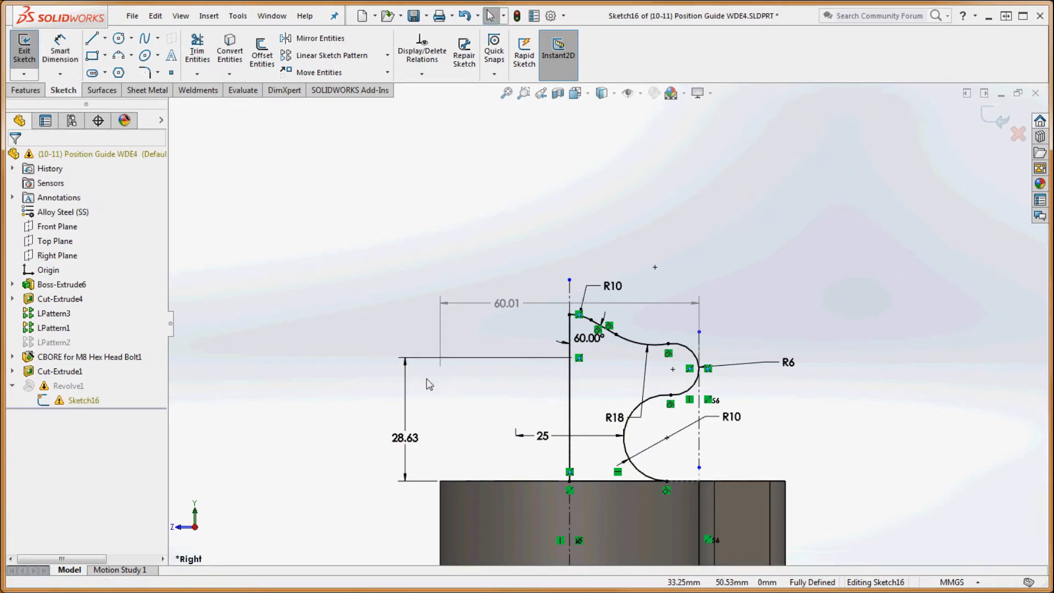
Set the first arc condition of the top arc's height dimension to Max so it measures to the crest
click(419, 359)
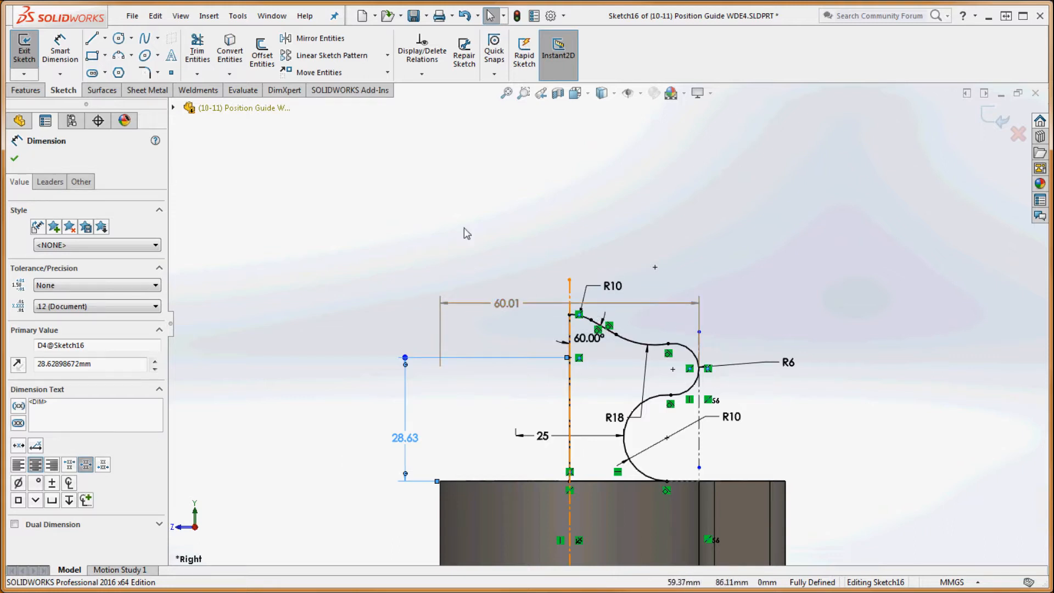
click(51, 181)
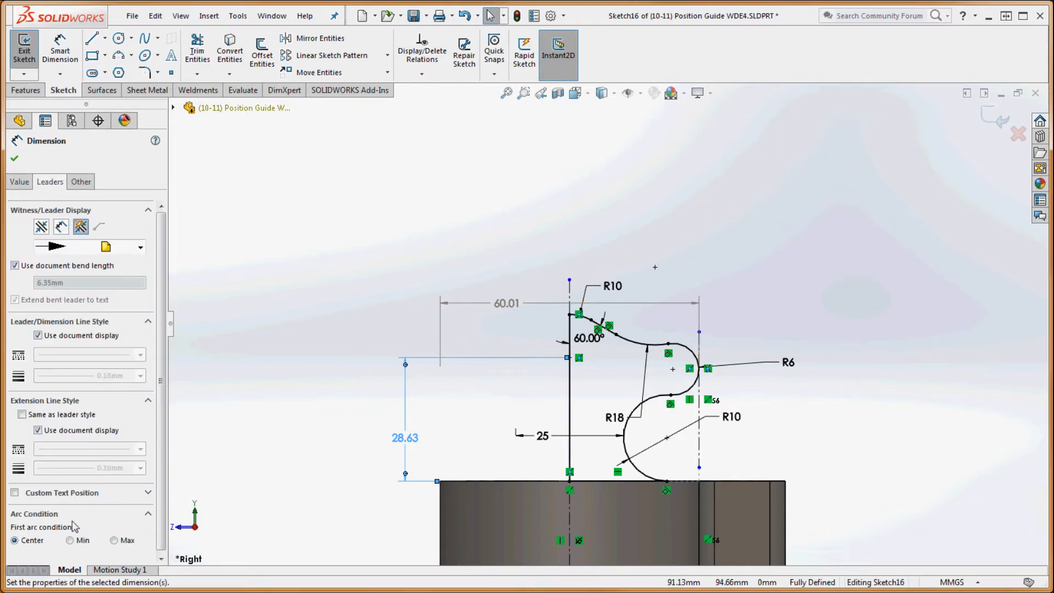
click(130, 541)
click(196, 459)
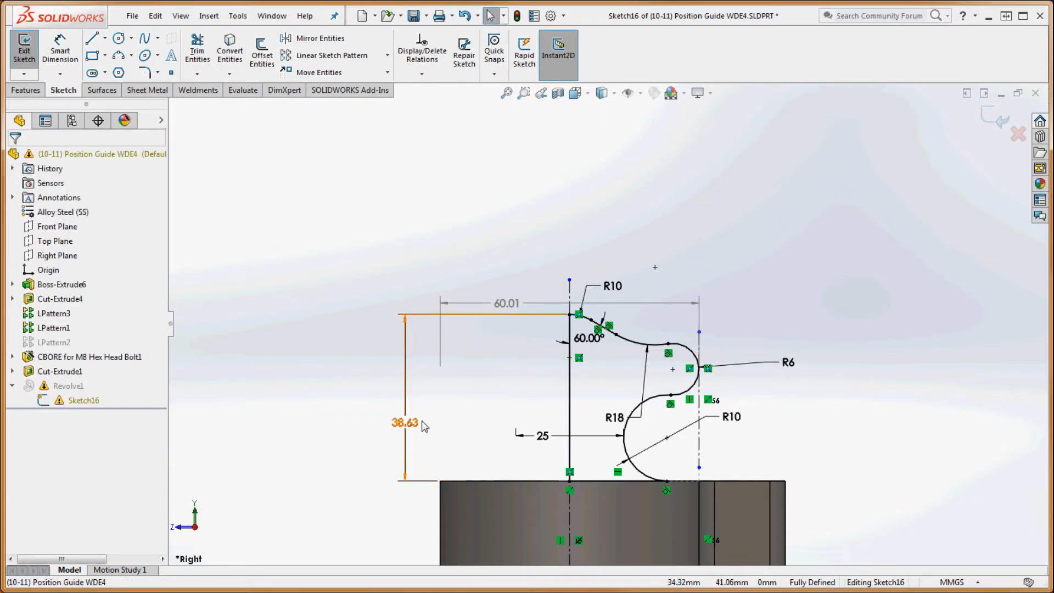
Set the knob profile's overall height dimension above the base block to 40 mm
click(420, 423)
text(40)
key(Return)
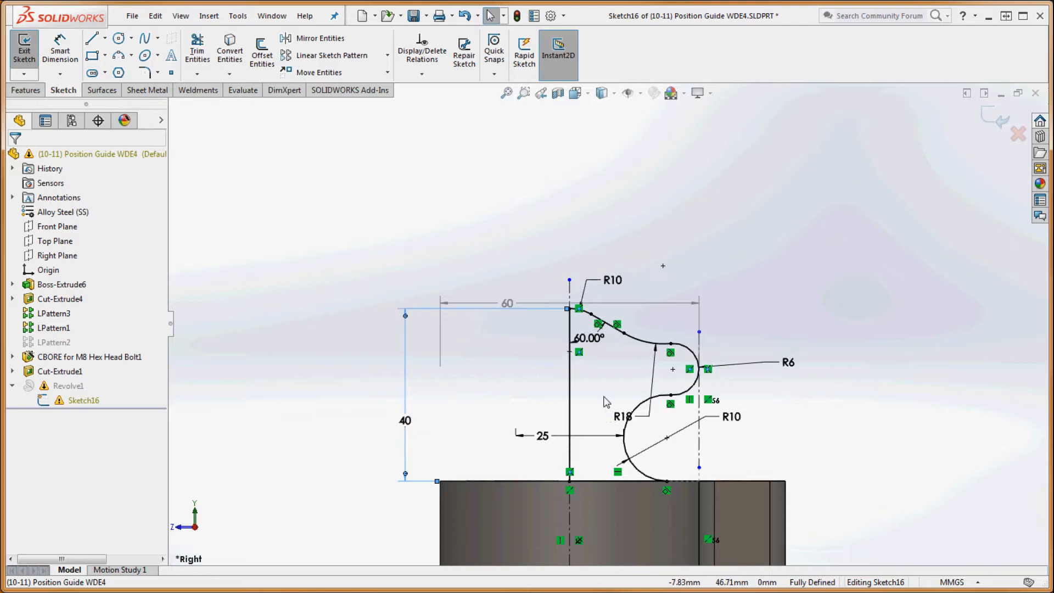
click(740, 254)
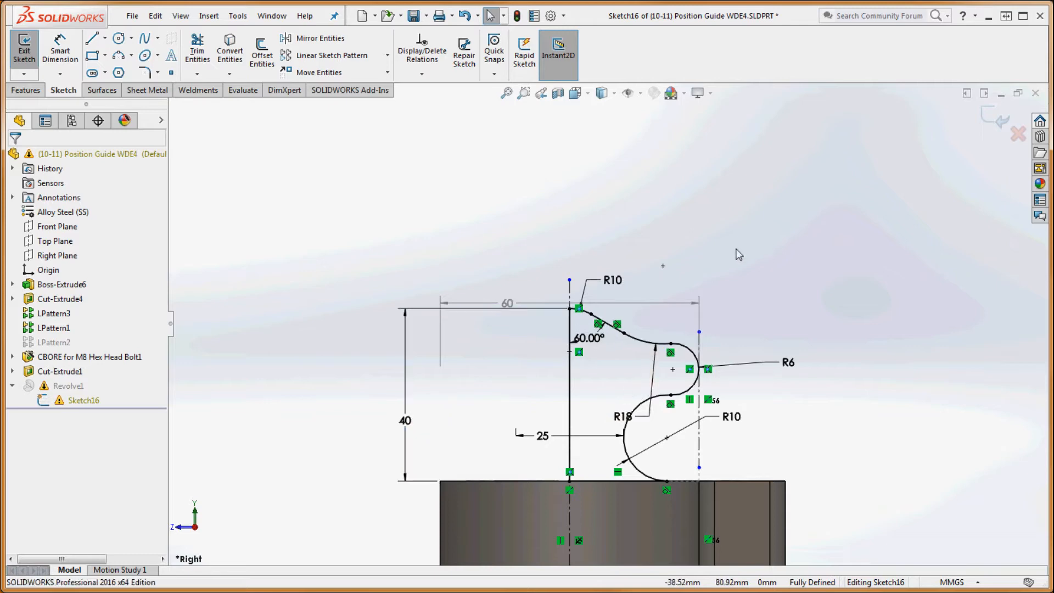
Rebuild the part with the edited Sketch16 and evaluate its mass properties
click(519, 17)
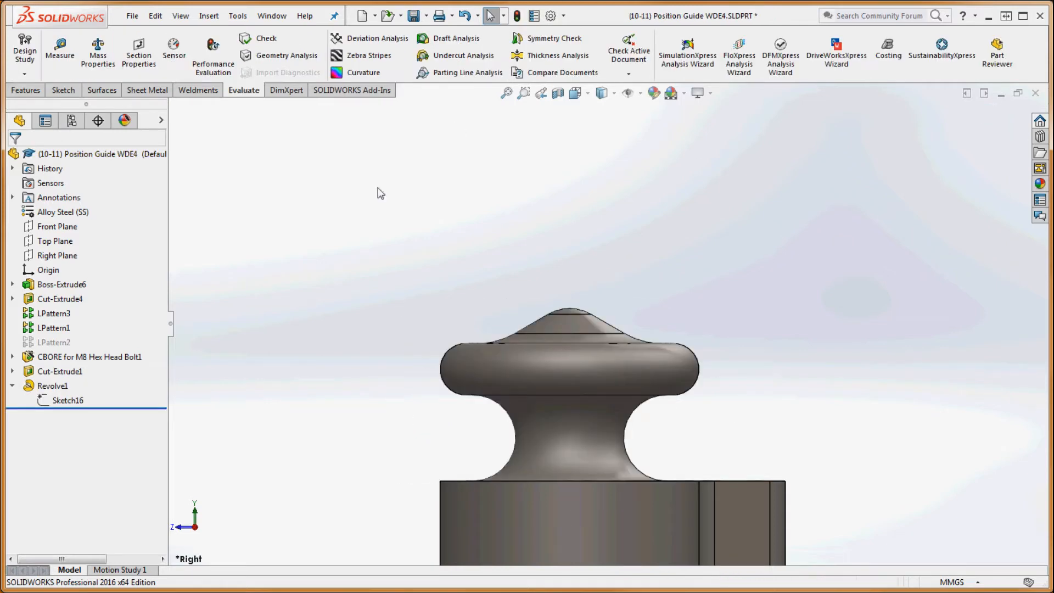
click(97, 55)
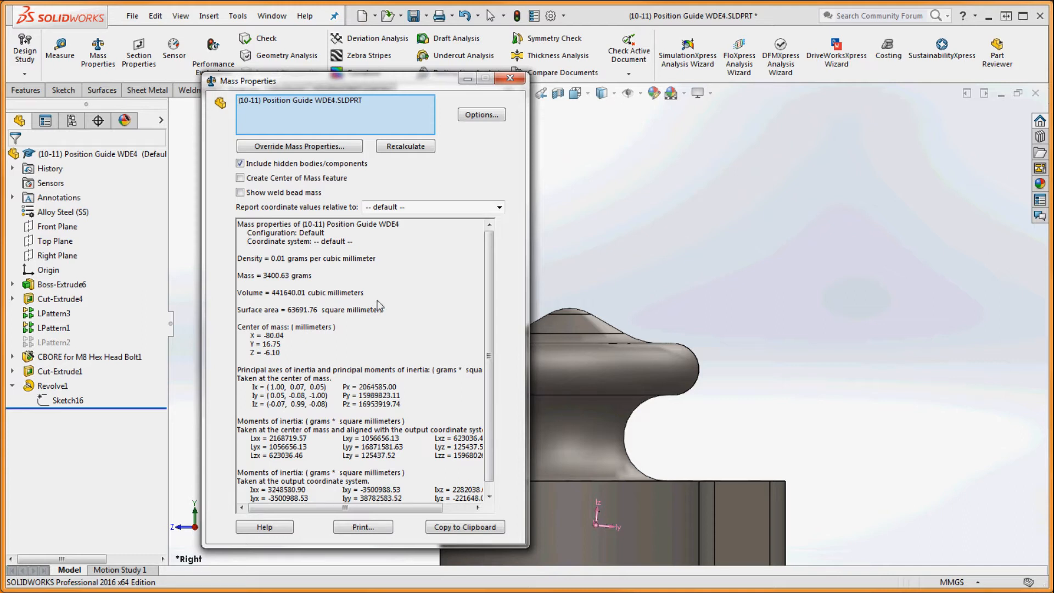
click(518, 79)
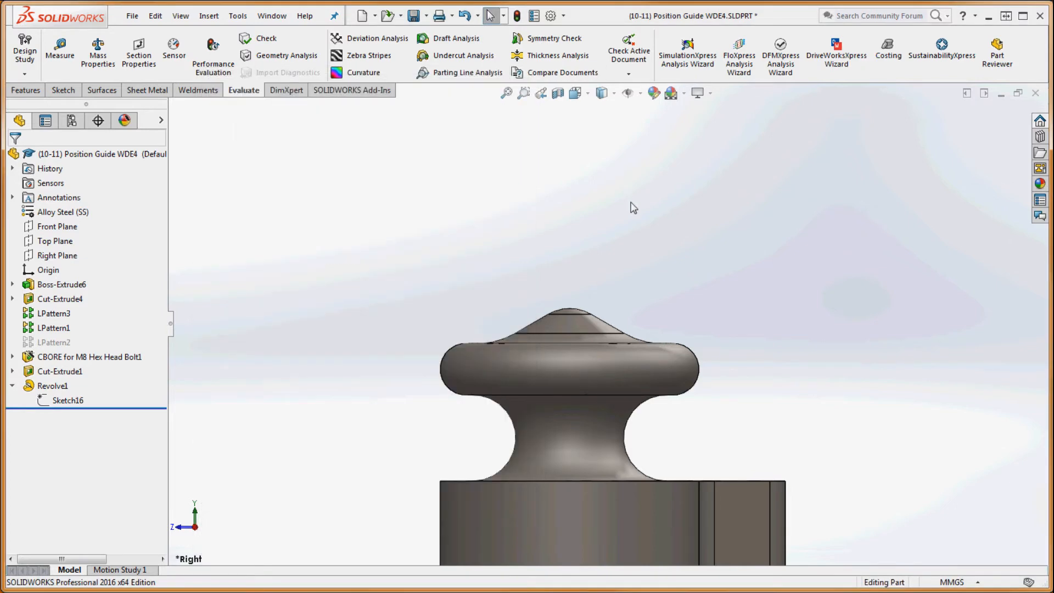
Examine the rebuilt knob's stepped crown up close and the whole Position Guide part from several angles
key(z)
middle_drag(686, 340, 646, 388)
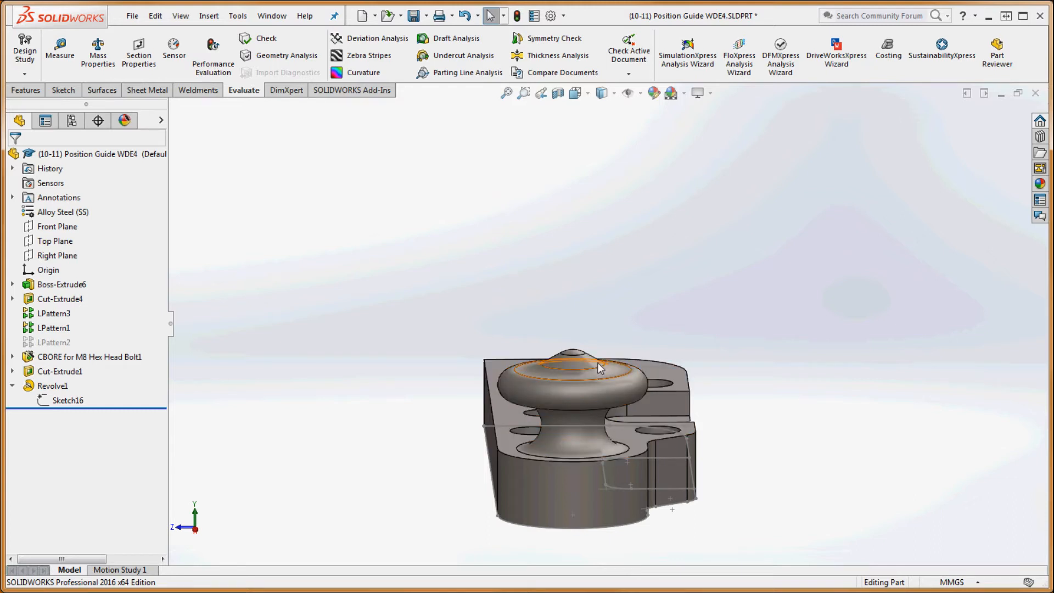
scroll(598, 358, down, 8)
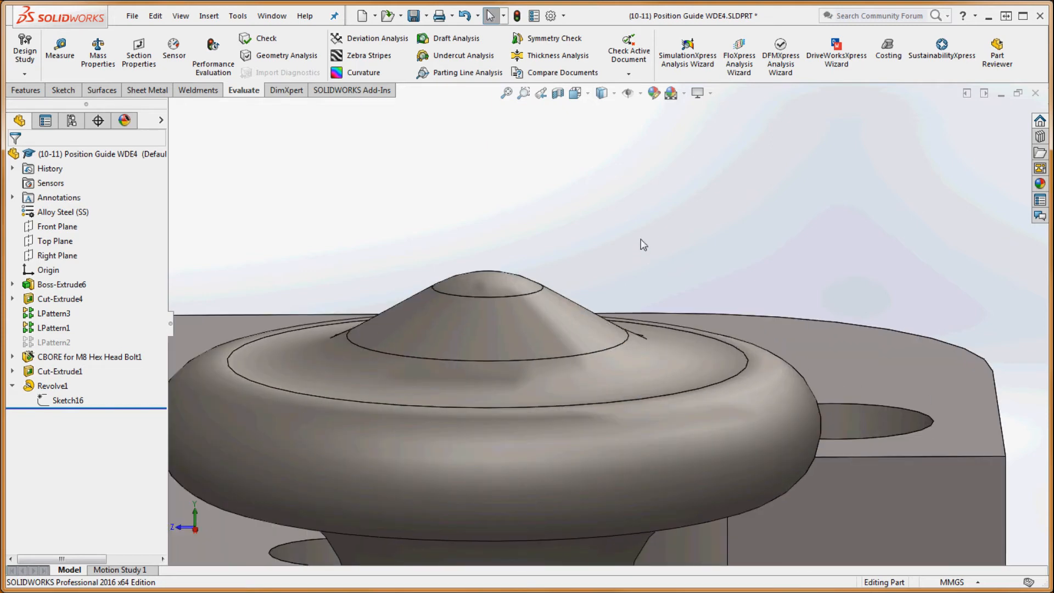
scroll(643, 256, up, 4)
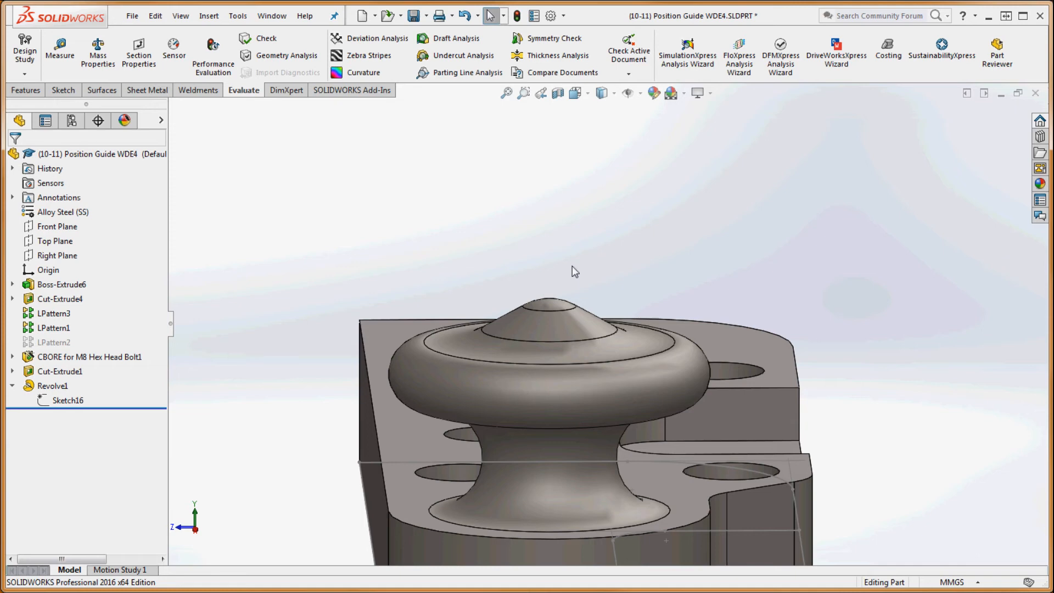
scroll(572, 266, up, 4)
middle_drag(572, 265, 576, 426)
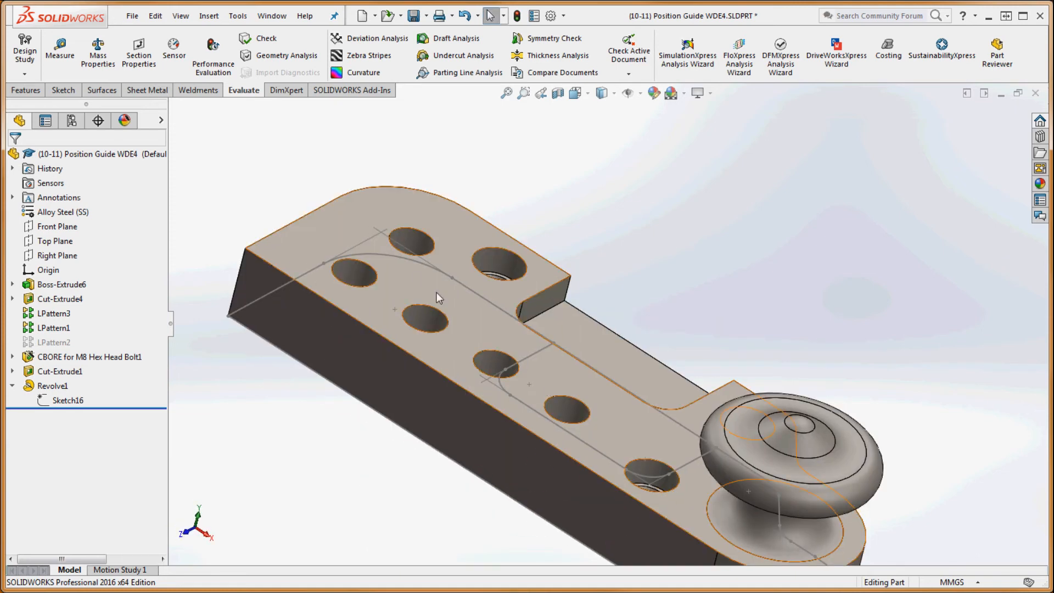
scroll(585, 414, up, 3)
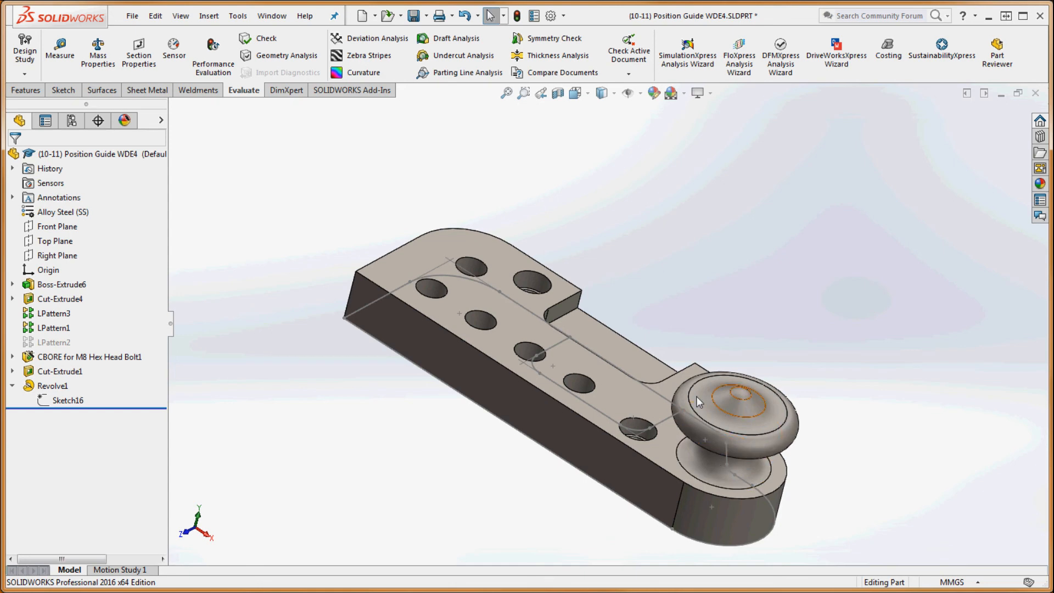
middle_drag(731, 301, 731, 307)
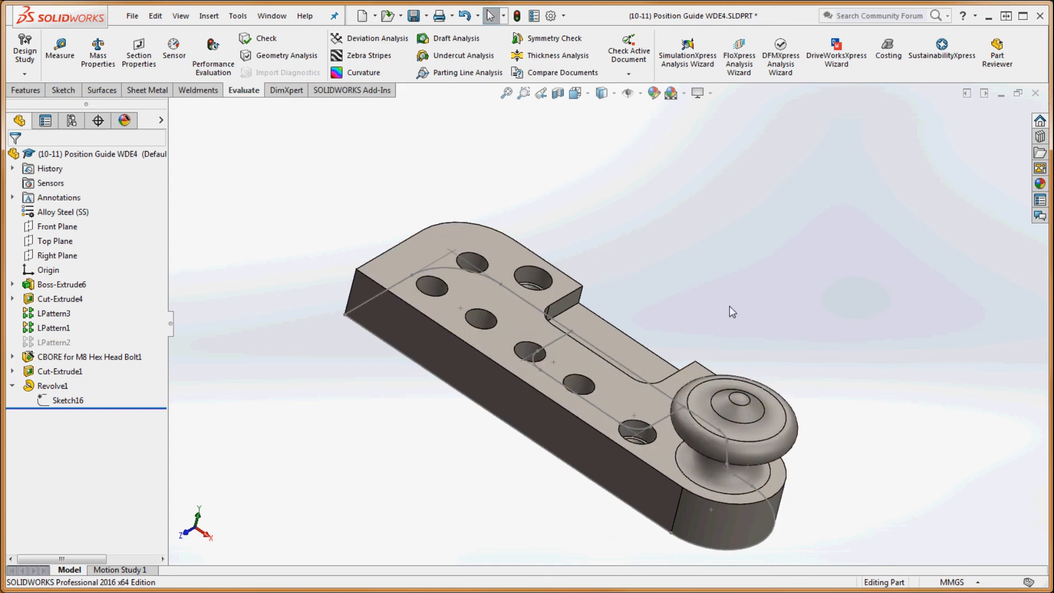